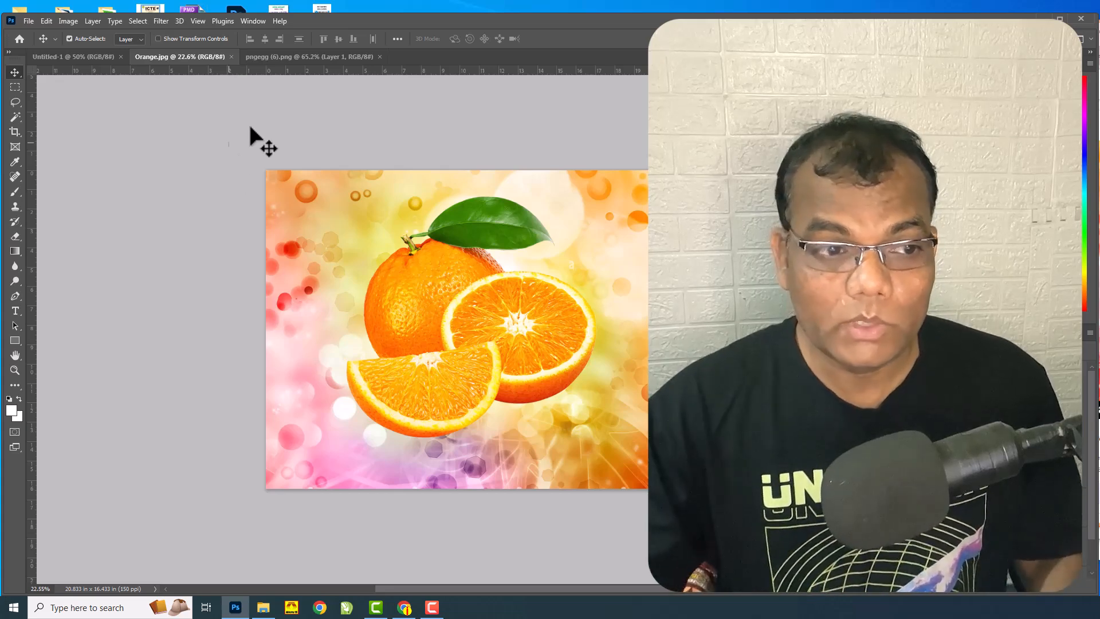
Step: Hide the floating Layers panel so the whole orange picture can be seen
{"action": "scroll", "coordinate": [516, 338], "scroll_direction": "up", "scroll_amount": 5}
{"action": "scroll", "coordinate": [512, 333], "scroll_direction": "down", "scroll_amount": 2}
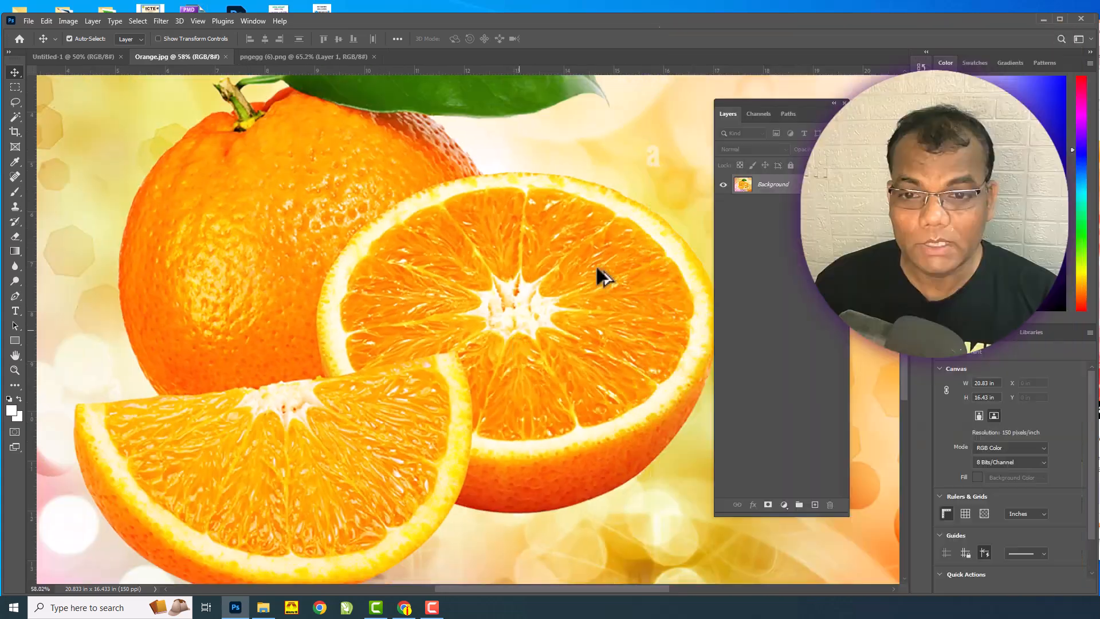
{"action": "left_click", "coordinate": [843, 104]}
{"action": "scroll", "coordinate": [651, 242], "scroll_direction": "down", "scroll_amount": 3}
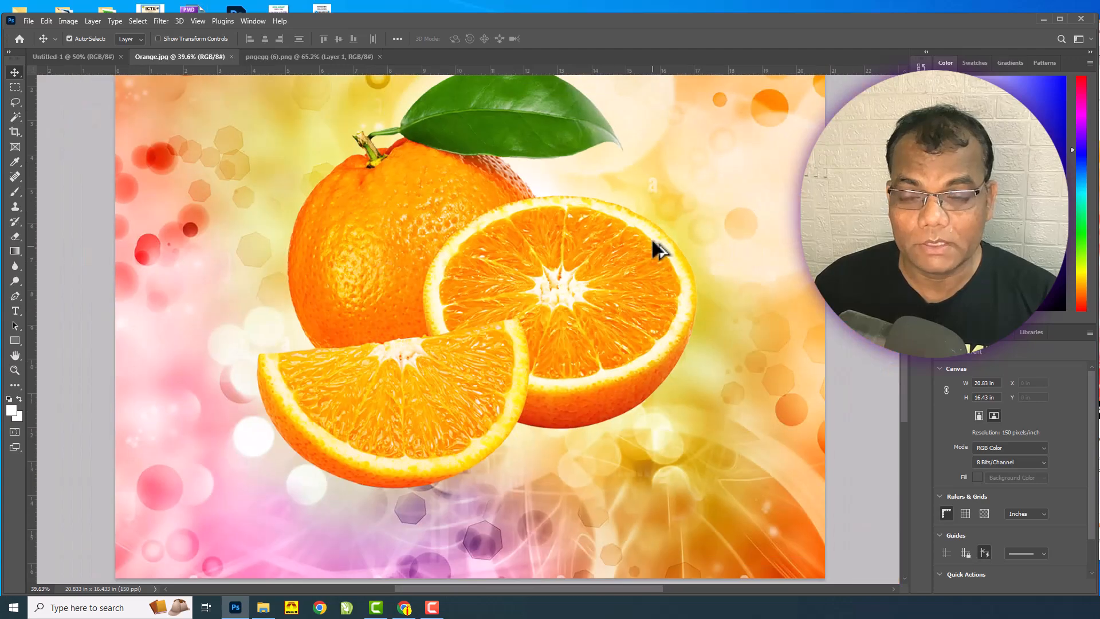
{"action": "scroll", "coordinate": [567, 228], "scroll_direction": "down", "scroll_amount": 2}
{"action": "scroll", "coordinate": [446, 150], "scroll_direction": "up", "scroll_amount": 4}
{"action": "scroll", "coordinate": [446, 189], "scroll_direction": "down", "scroll_amount": 3}
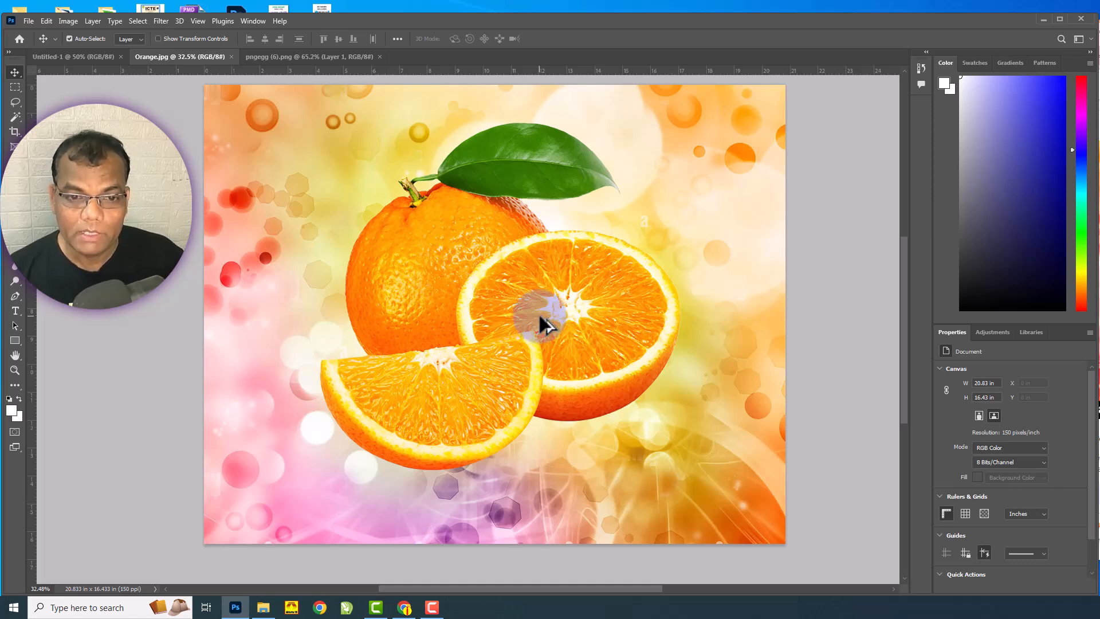
Step: Toggle the Layers panel's visibility and leave it shown over the workspace
{"action": "key", "text": "F7"}
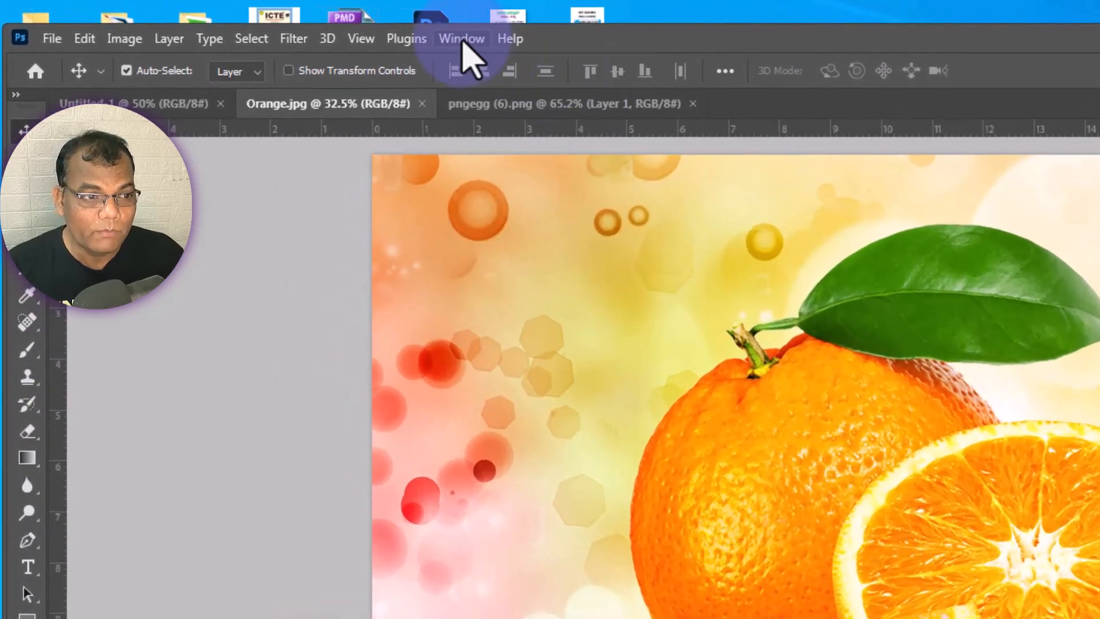
{"action": "left_click", "coordinate": [461, 39]}
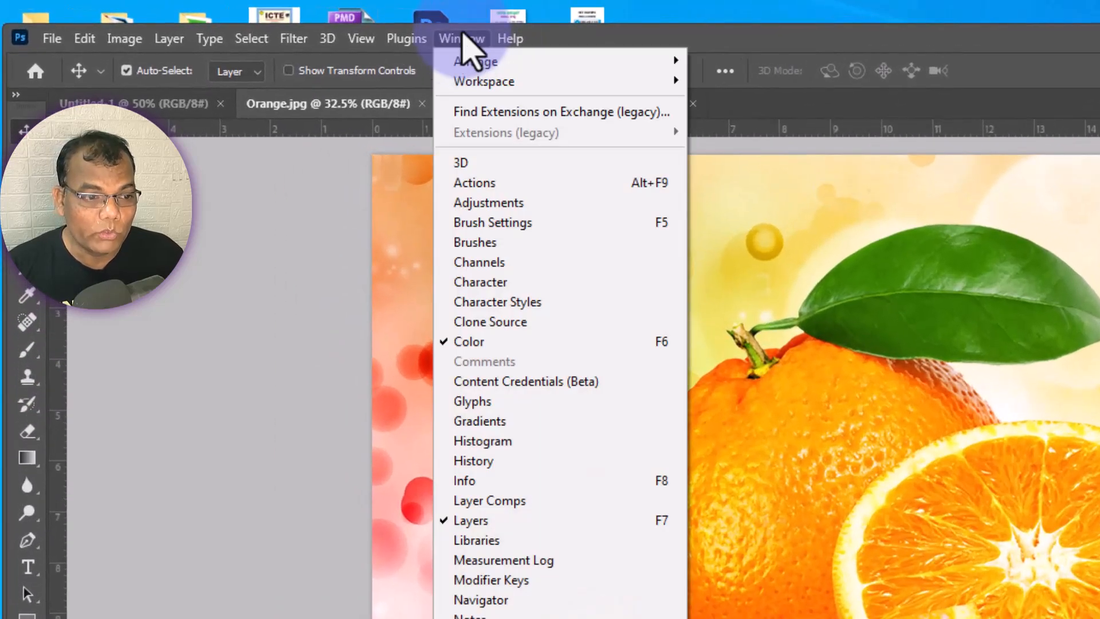
{"action": "left_click", "coordinate": [506, 522]}
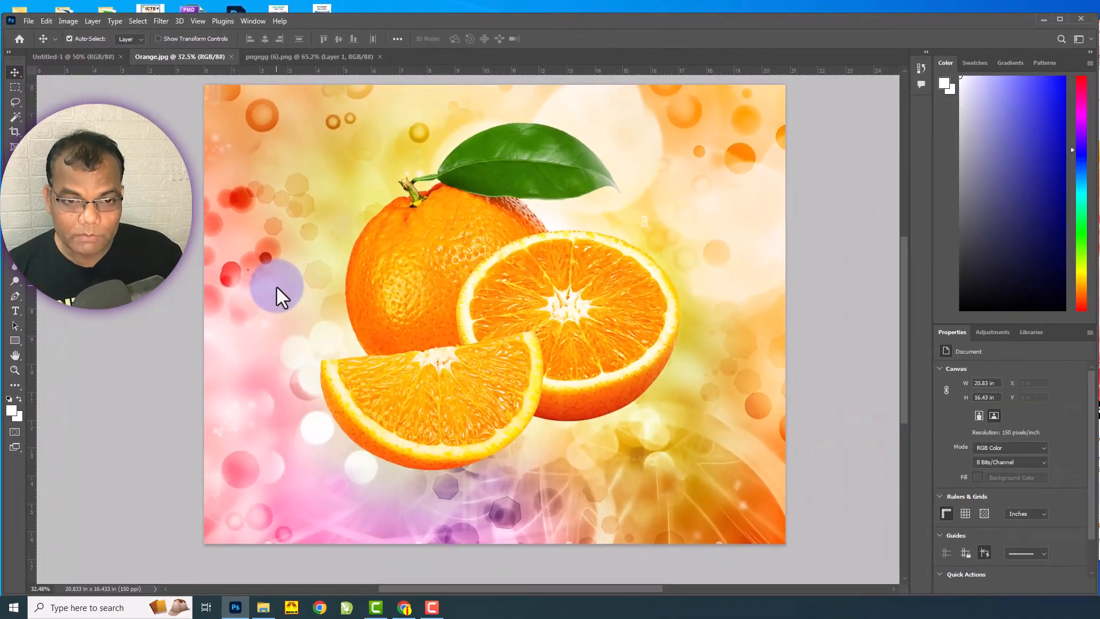
{"action": "key", "text": "F7"}
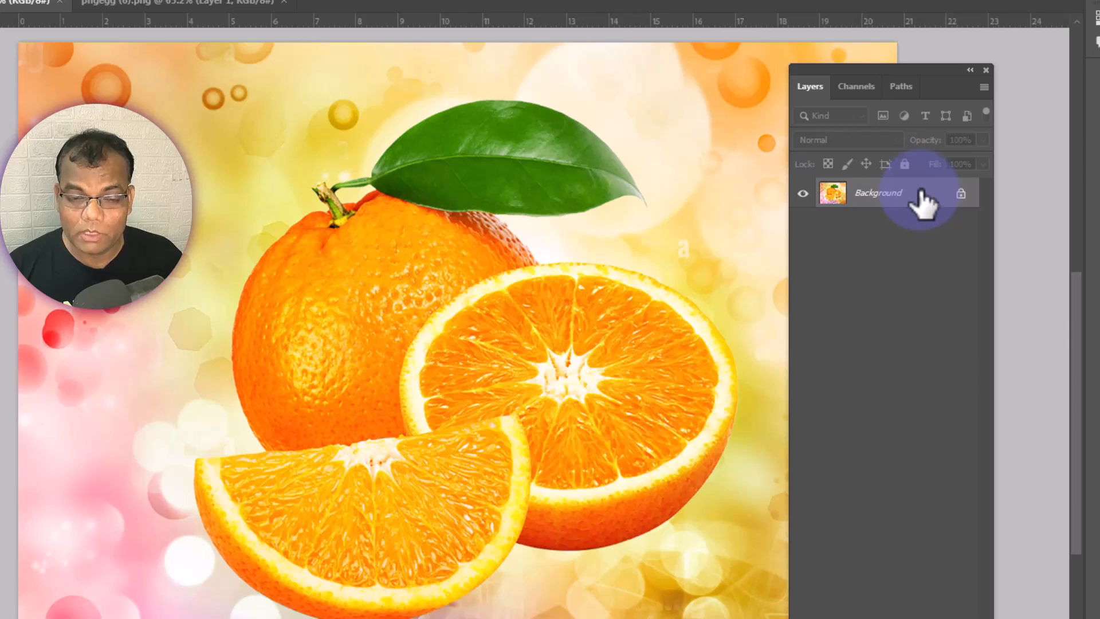
Step: Try converting the locked Background into a normal layer named Layer 0, and undo the conversion
{"action": "double_click", "coordinate": [922, 201]}
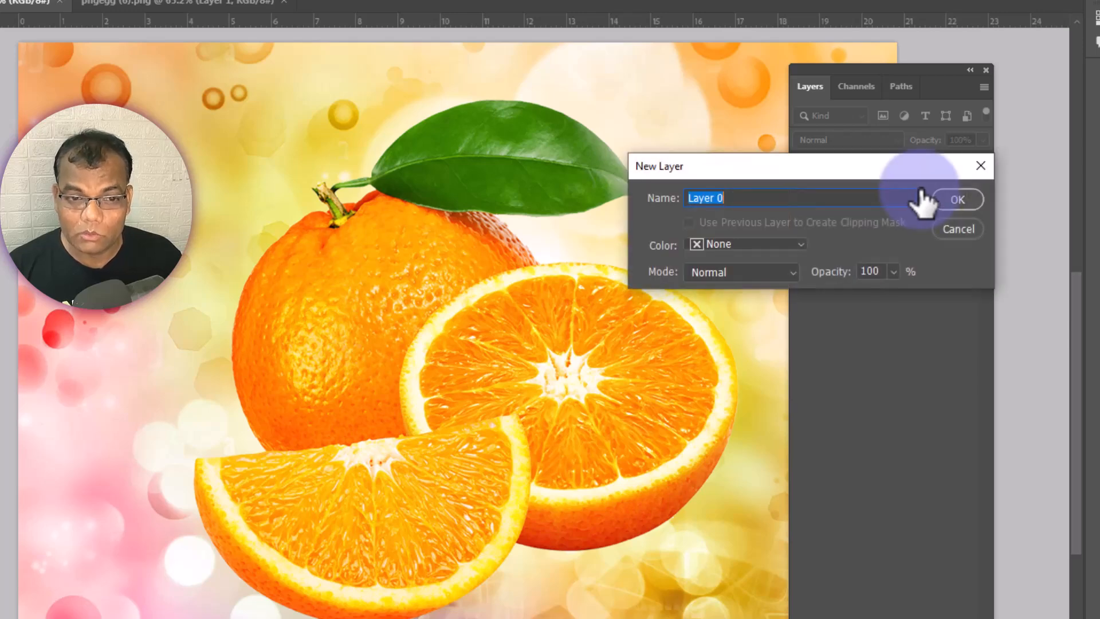
{"action": "left_click", "coordinate": [957, 200]}
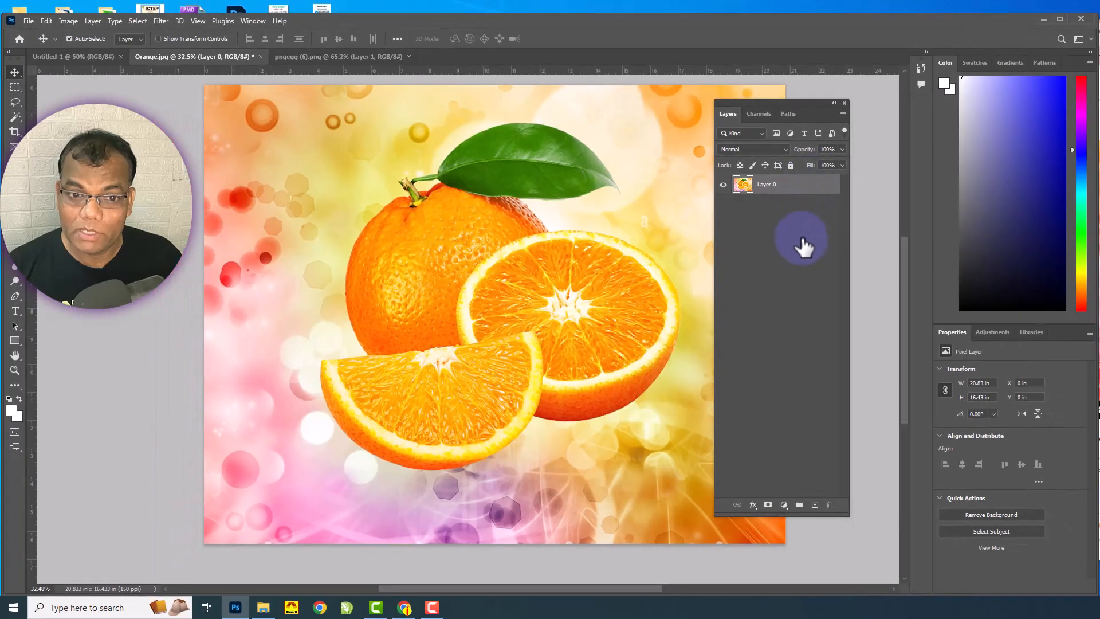
{"action": "key", "text": "ctrl+z"}
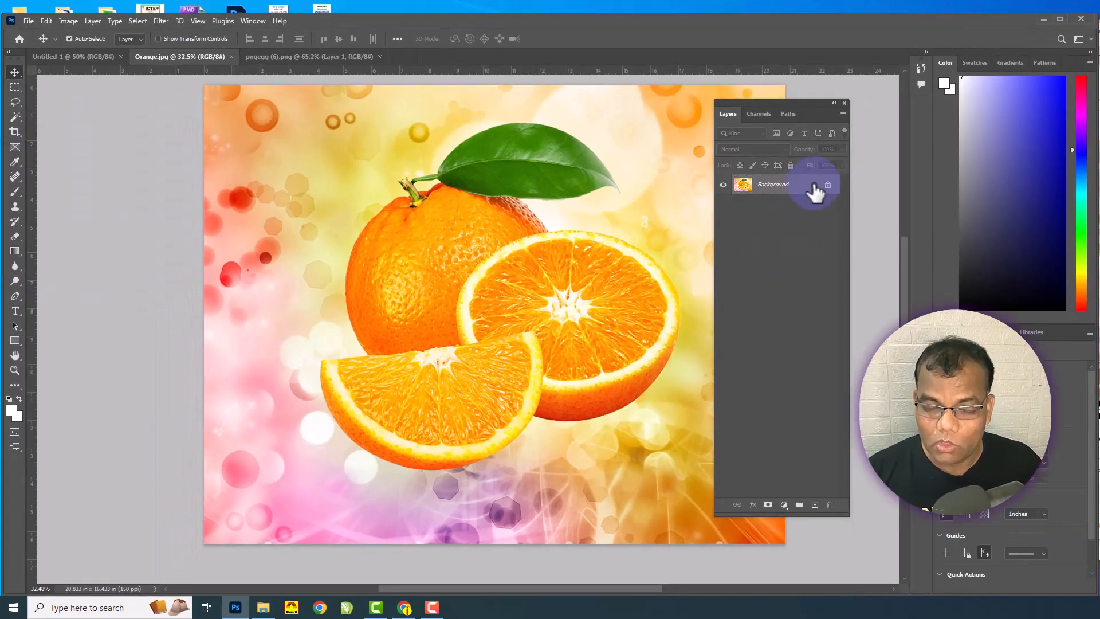
Step: Lasso a rounded area in the picture's upper-left background, fill it with Content-Aware at 100% opacity, and deselect
{"action": "left_click", "coordinate": [15, 102]}
{"action": "mouse_move", "coordinate": [270, 115]}
{"action": "left_mouse_down"}
{"action": "mouse_move", "coordinate": [351, 208]}
{"action": "mouse_move", "coordinate": [263, 117]}
{"action": "left_mouse_up"}
{"action": "key", "text": "shift+F5"}
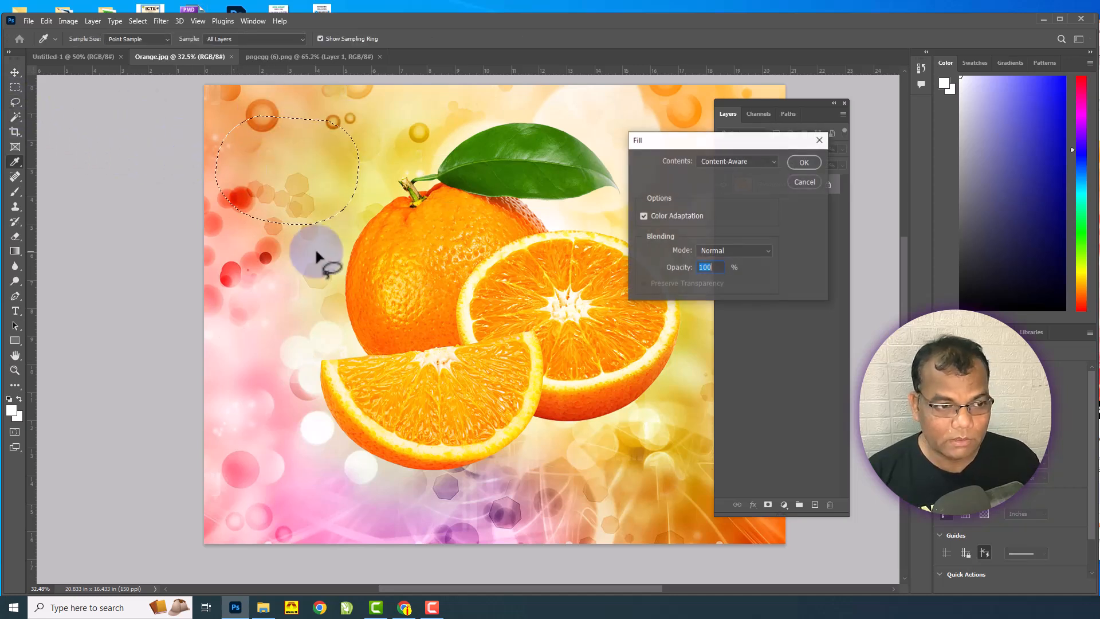
{"action": "key", "text": "Return"}
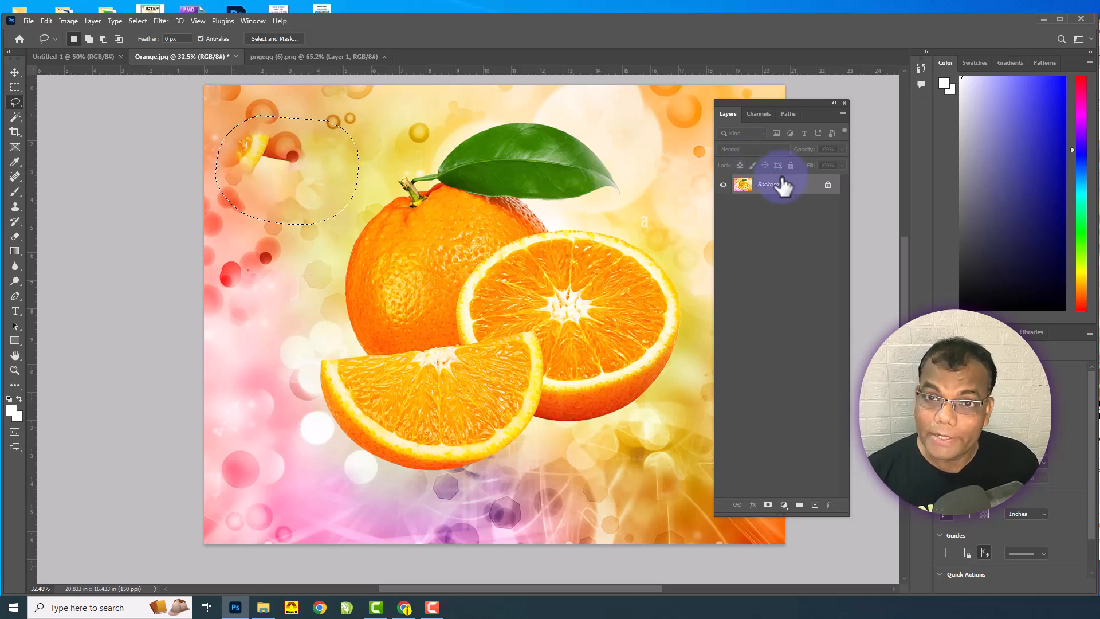
{"action": "key", "text": "ctrl+d"}
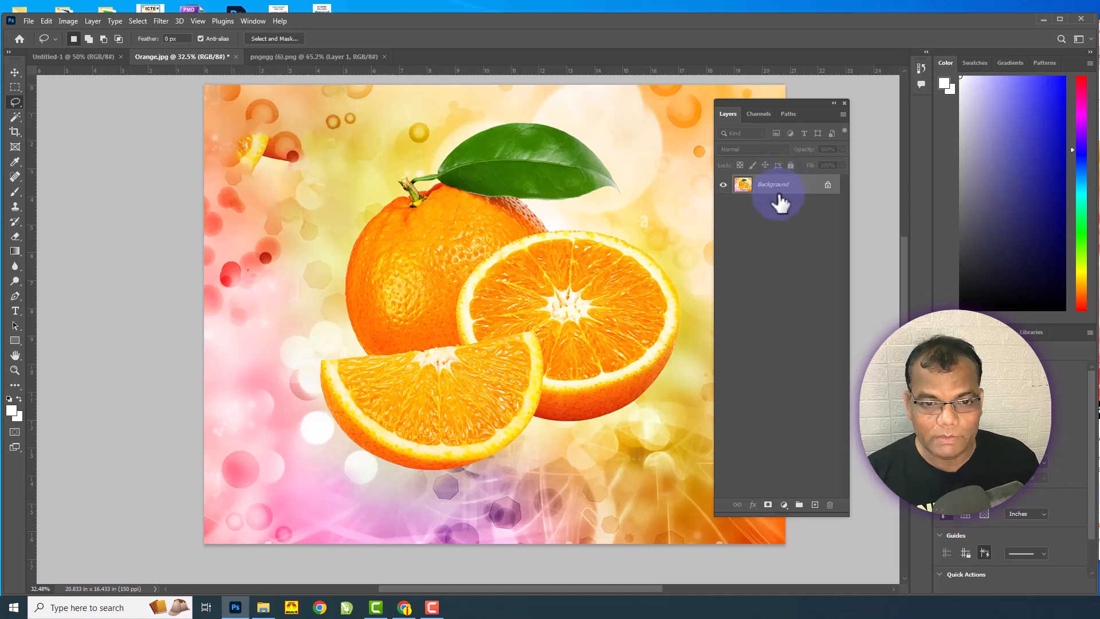
Step: Try unlocking the Background layer with the default new-layer settings, and undo it
{"action": "double_click", "coordinate": [810, 188]}
{"action": "left_click", "coordinate": [827, 184]}
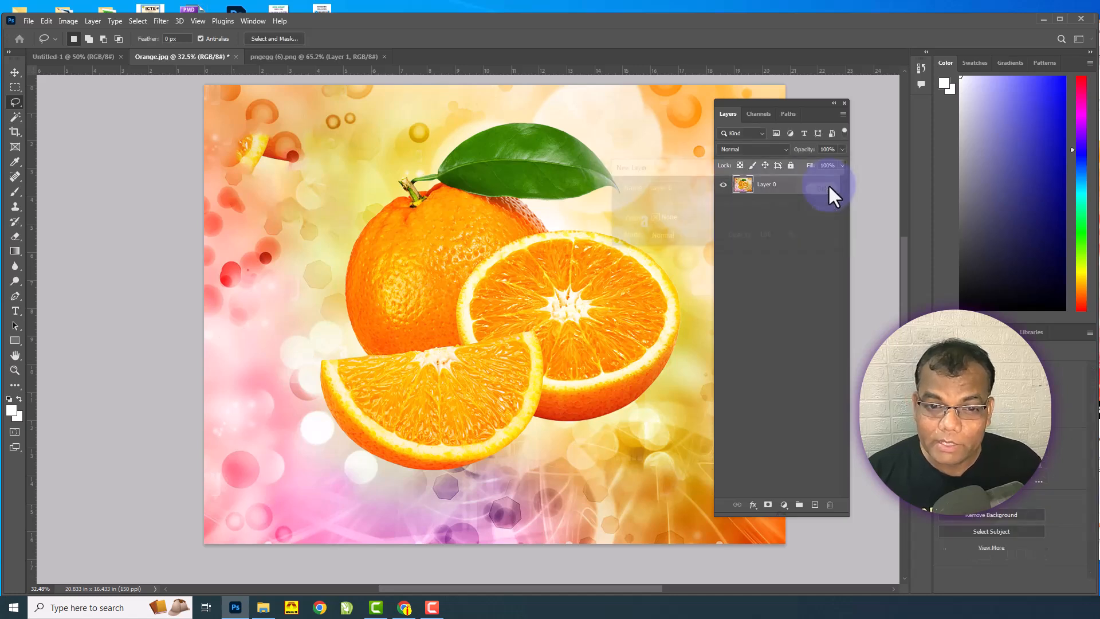
{"action": "key", "text": "ctrl+z"}
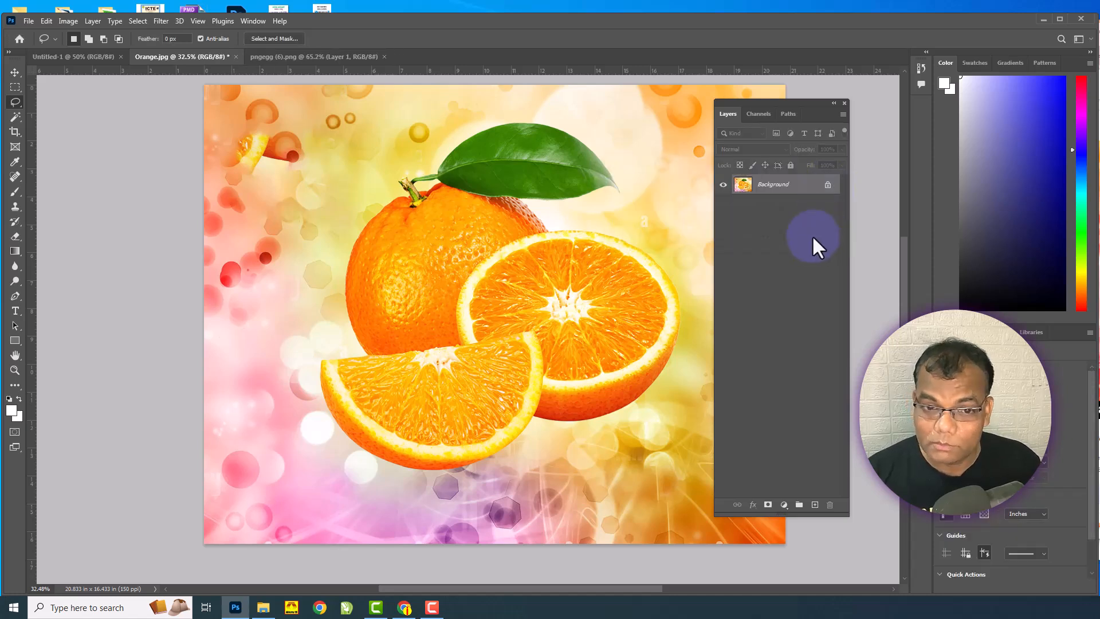
Step: Convert the locked Background into an editable layer named Layer 0 in Normal mode at 100% opacity
{"action": "double_click", "coordinate": [802, 191]}
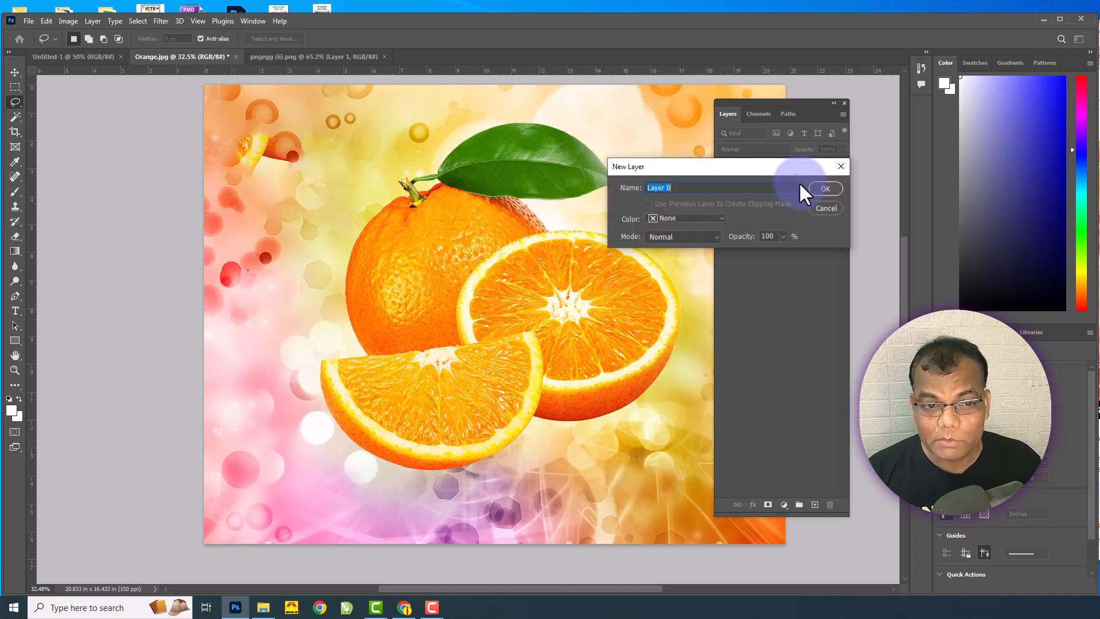
{"action": "left_click", "coordinate": [781, 192]}
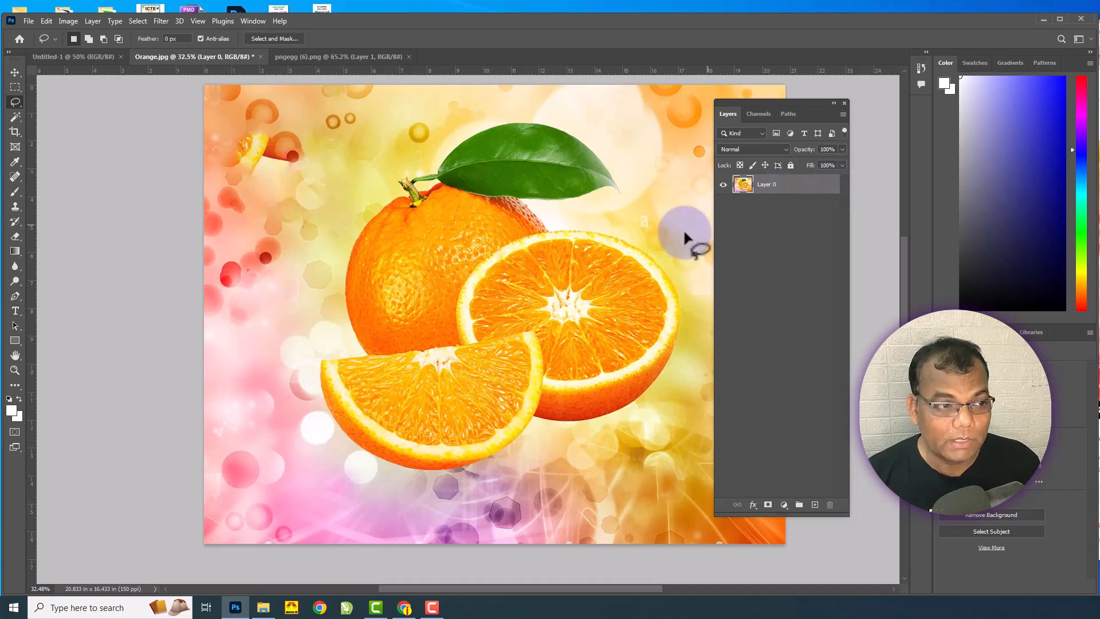
Step: Try deleting two lassoed background areas to the left of the fruit to transparency, and undo both deletions
{"action": "mouse_move", "coordinate": [221, 182]}
{"action": "left_mouse_down"}
{"action": "mouse_move", "coordinate": [301, 115]}
{"action": "mouse_move", "coordinate": [314, 133]}
{"action": "left_mouse_up"}
{"action": "key", "text": "Delete"}
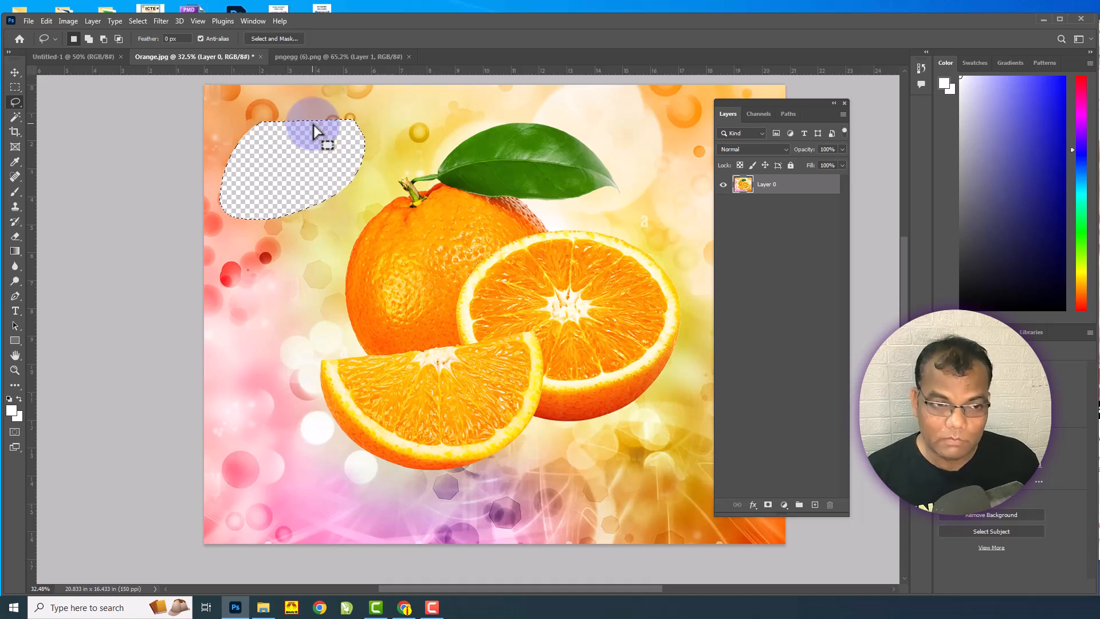
{"action": "key", "text": "ctrl+d"}
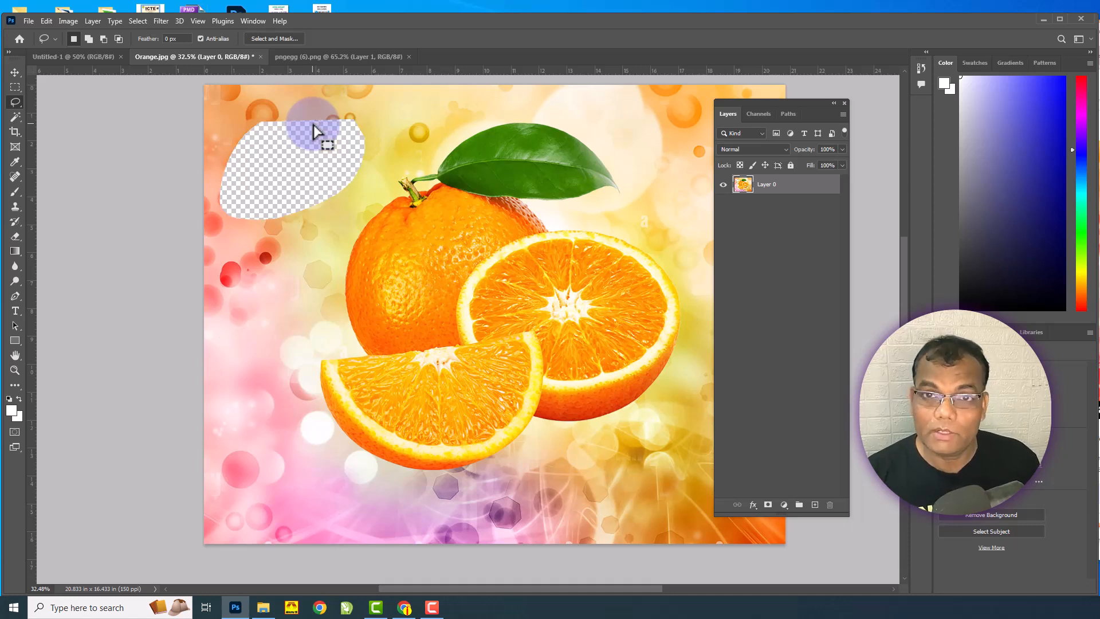
{"action": "mouse_move", "coordinate": [214, 181]}
{"action": "left_mouse_down"}
{"action": "mouse_move", "coordinate": [307, 246]}
{"action": "mouse_move", "coordinate": [360, 461]}
{"action": "mouse_move", "coordinate": [319, 570]}
{"action": "mouse_move", "coordinate": [149, 178]}
{"action": "left_mouse_up"}
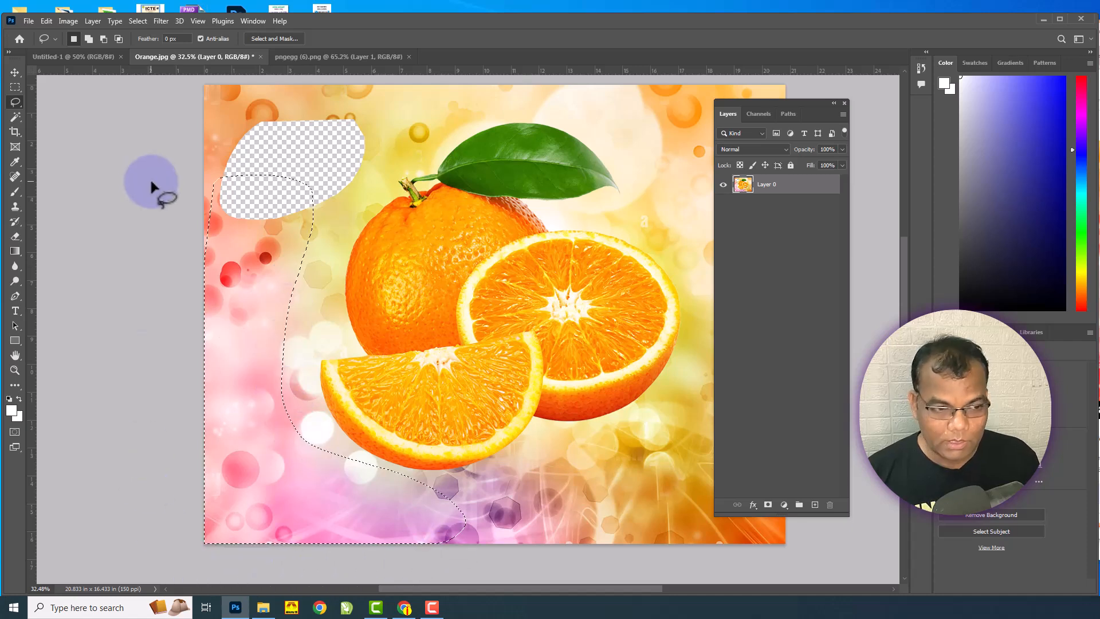
{"action": "key", "text": "Delete"}
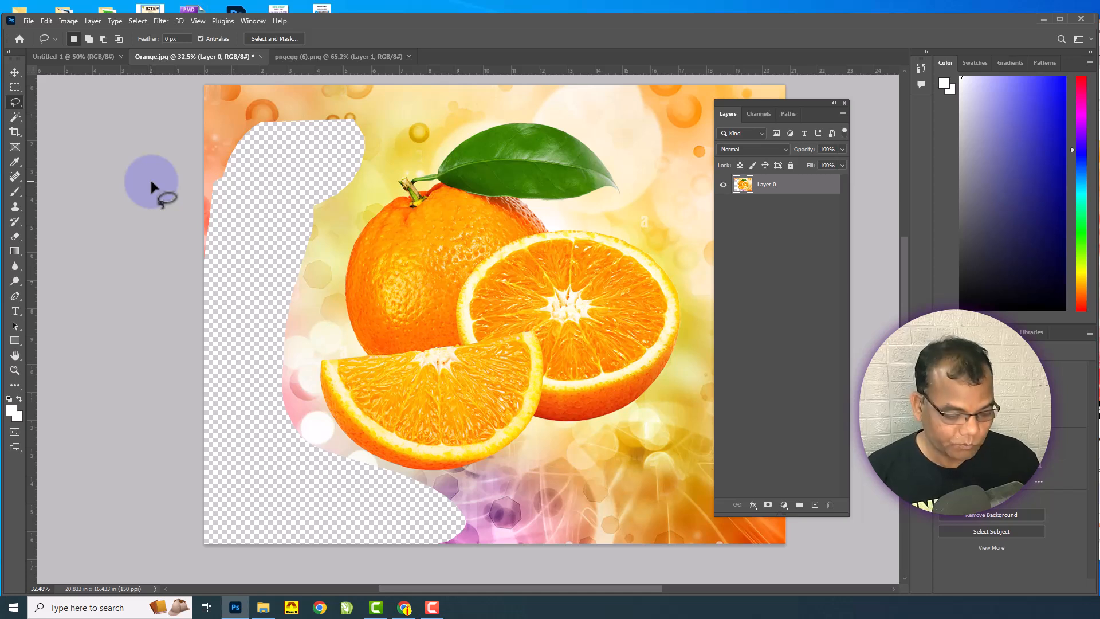
{"action": "key", "text": "ctrl+z"}
{"action": "key", "text": "ctrl+z"}
{"action": "key", "text": "ctrl+z"}
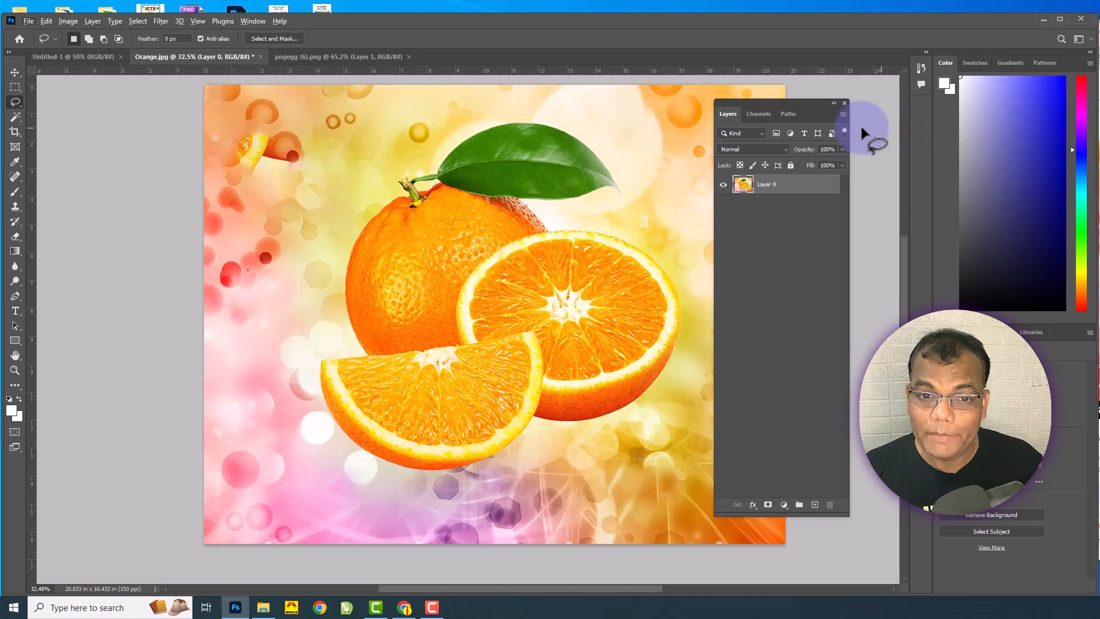
Step: Hide the Layers panel and start a Pen tool path at the whole orange's lower-left edge, adding anchors up to its top
{"action": "left_click", "coordinate": [844, 103]}
{"action": "scroll", "coordinate": [740, 192], "scroll_direction": "up", "scroll_amount": 1}
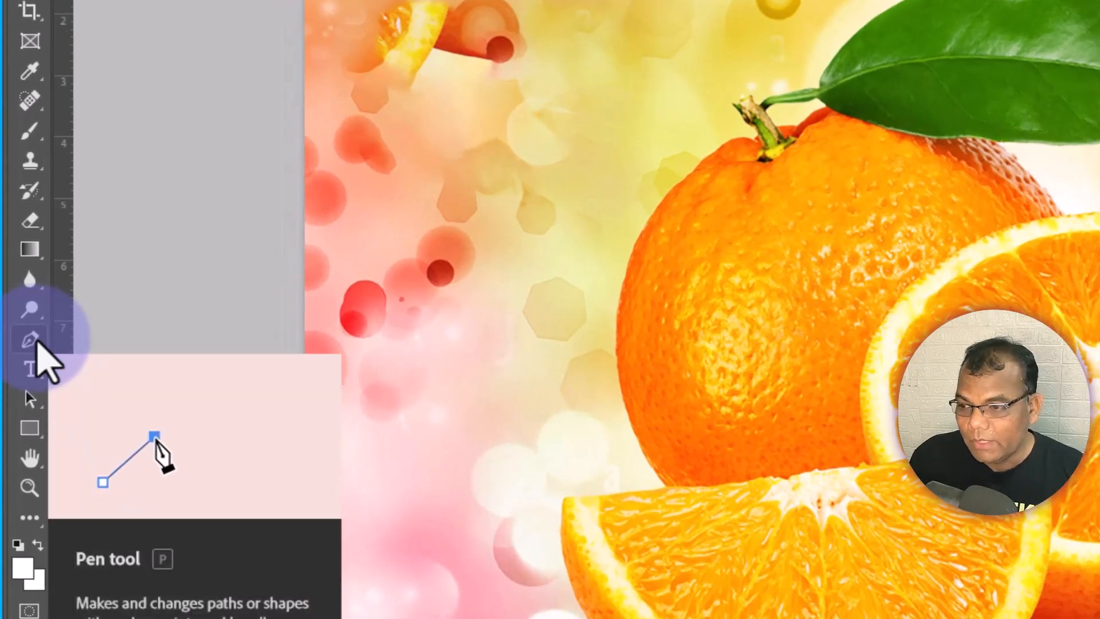
{"action": "left_click", "coordinate": [32, 344]}
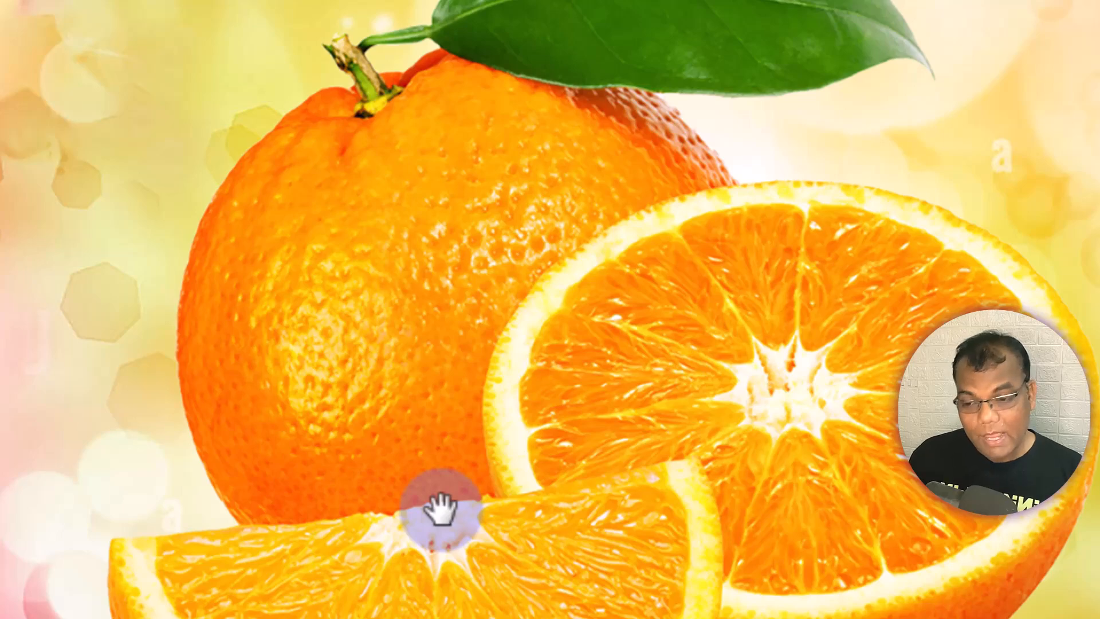
{"action": "left_click_drag", "start_coordinate": [489, 560], "coordinate": [699, 393]}
{"action": "left_click_drag", "start_coordinate": [660, 441], "coordinate": [668, 427]}
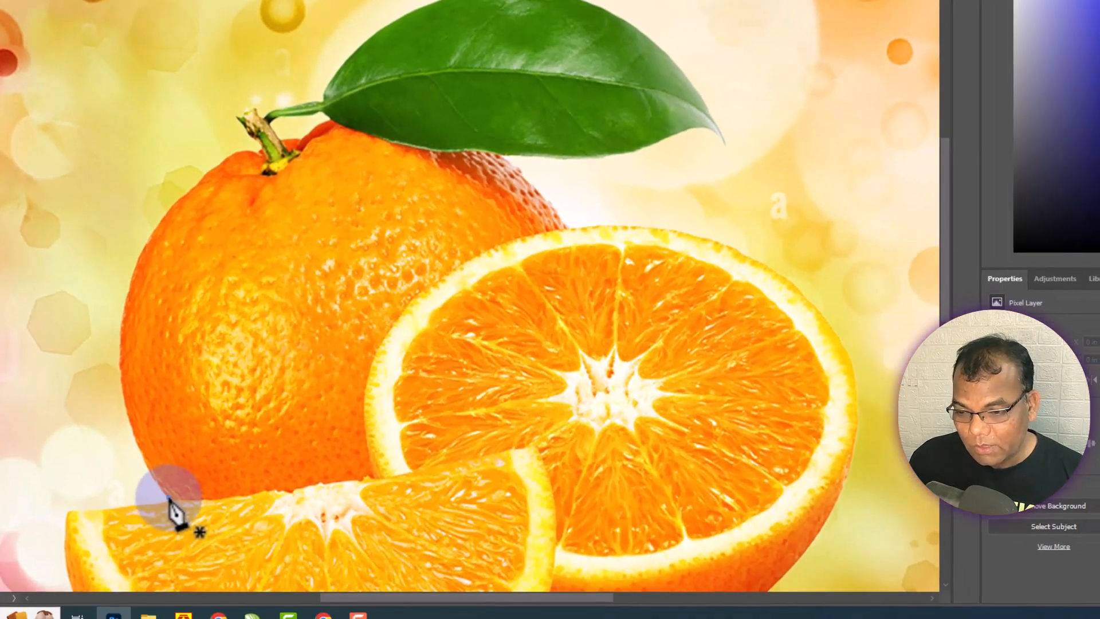
{"action": "left_click", "coordinate": [168, 497]}
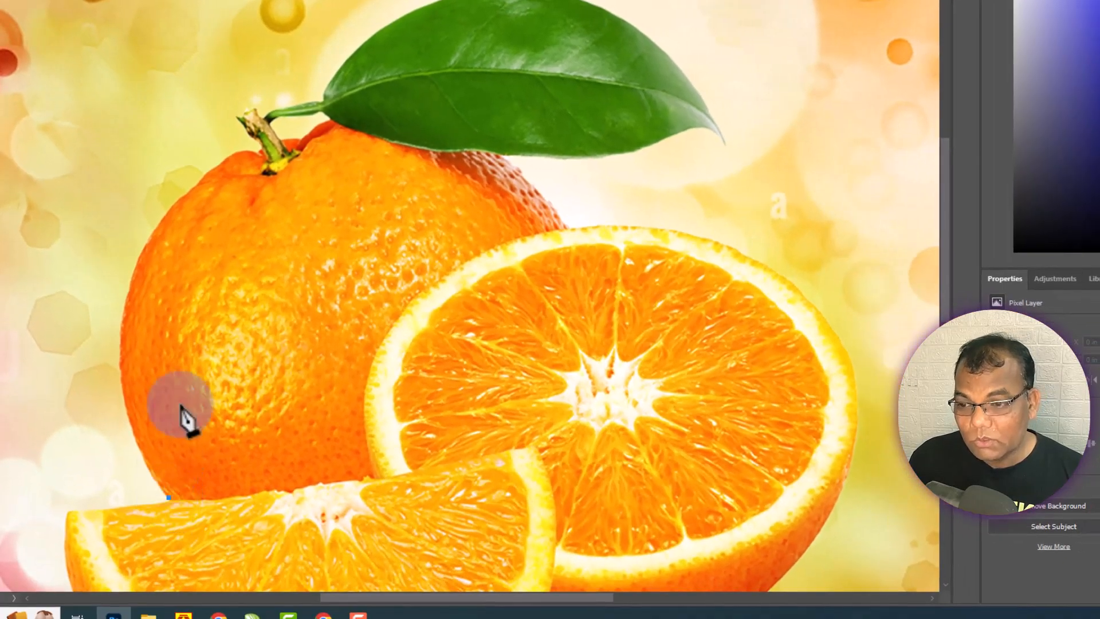
{"action": "scroll", "coordinate": [189, 211], "scroll_direction": "up", "scroll_amount": 1}
{"action": "left_click", "coordinate": [188, 196]}
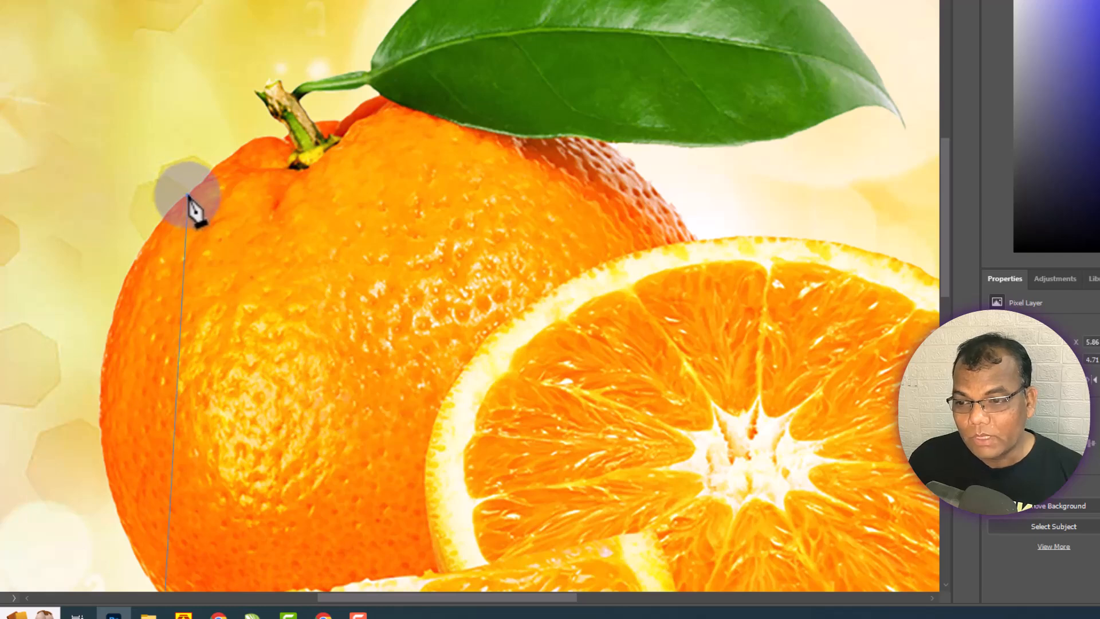
{"action": "left_click", "coordinate": [250, 144]}
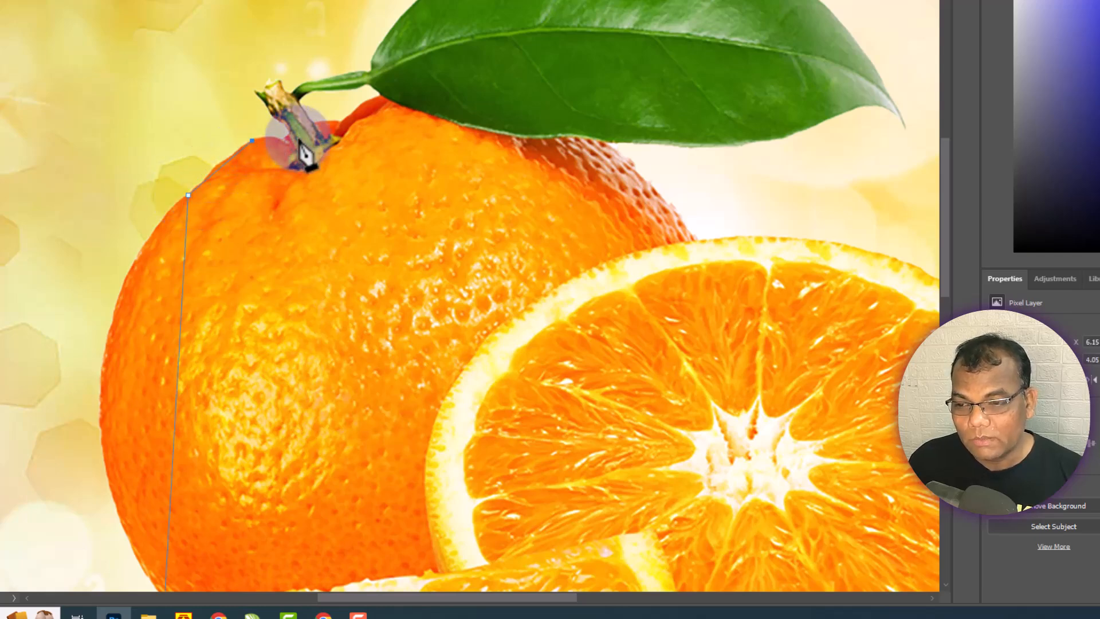
Step: Extend the pen path from the orange's top around the cut woody stem to where the leaf stalk begins
{"action": "scroll", "coordinate": [286, 150], "scroll_direction": "up", "scroll_amount": 1}
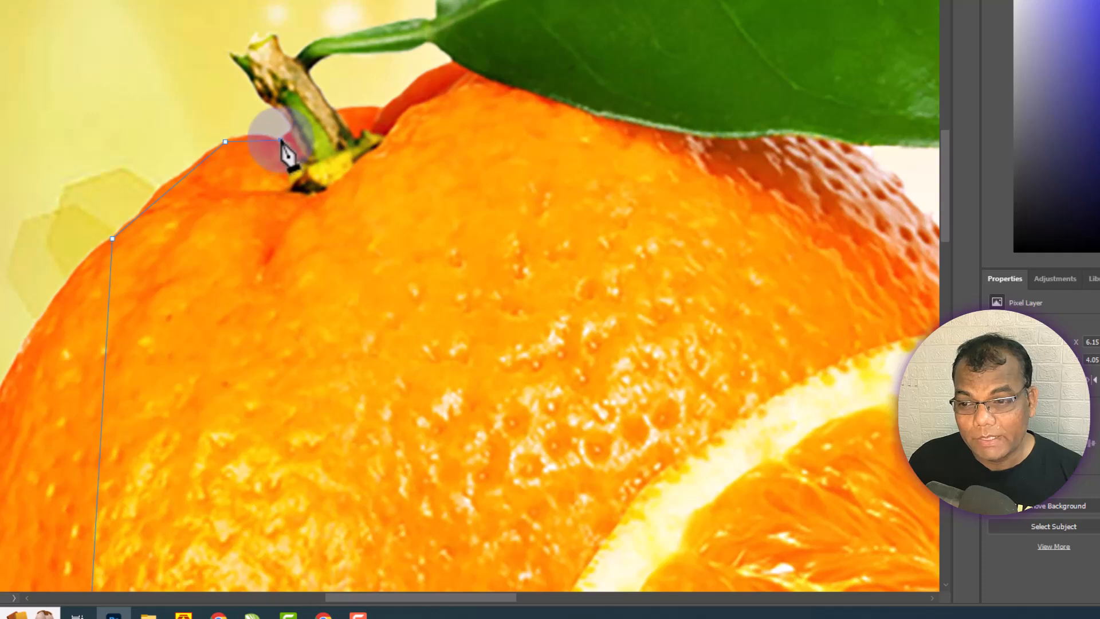
{"action": "left_click", "coordinate": [281, 140]}
{"action": "left_click", "coordinate": [289, 132]}
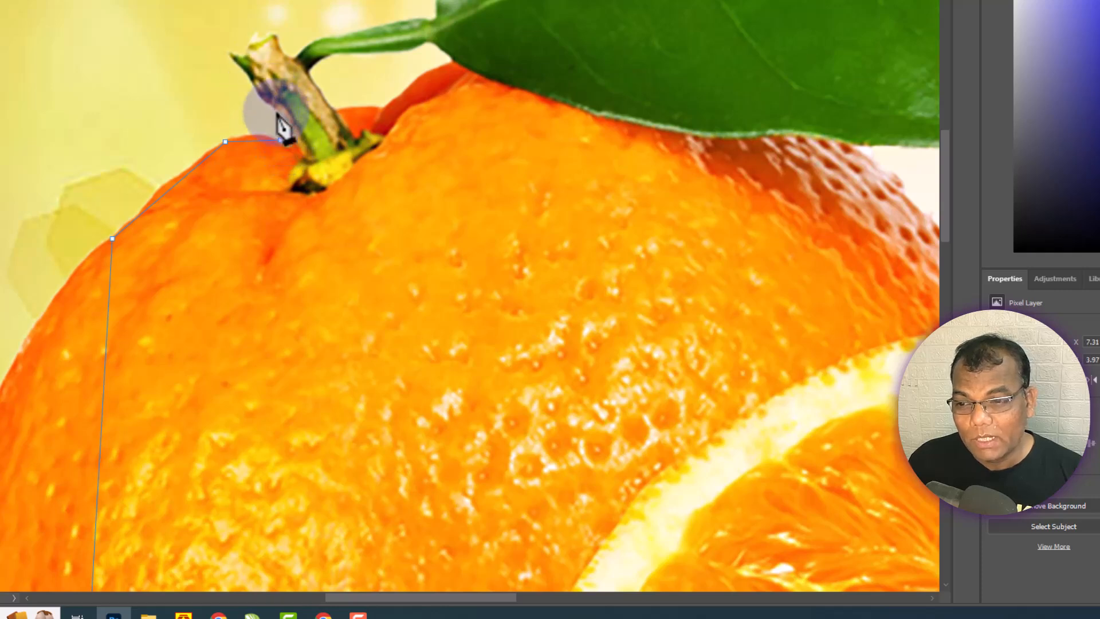
{"action": "left_click", "coordinate": [275, 107]}
{"action": "left_click", "coordinate": [250, 78]}
{"action": "left_click", "coordinate": [231, 55]}
{"action": "left_click", "coordinate": [271, 36]}
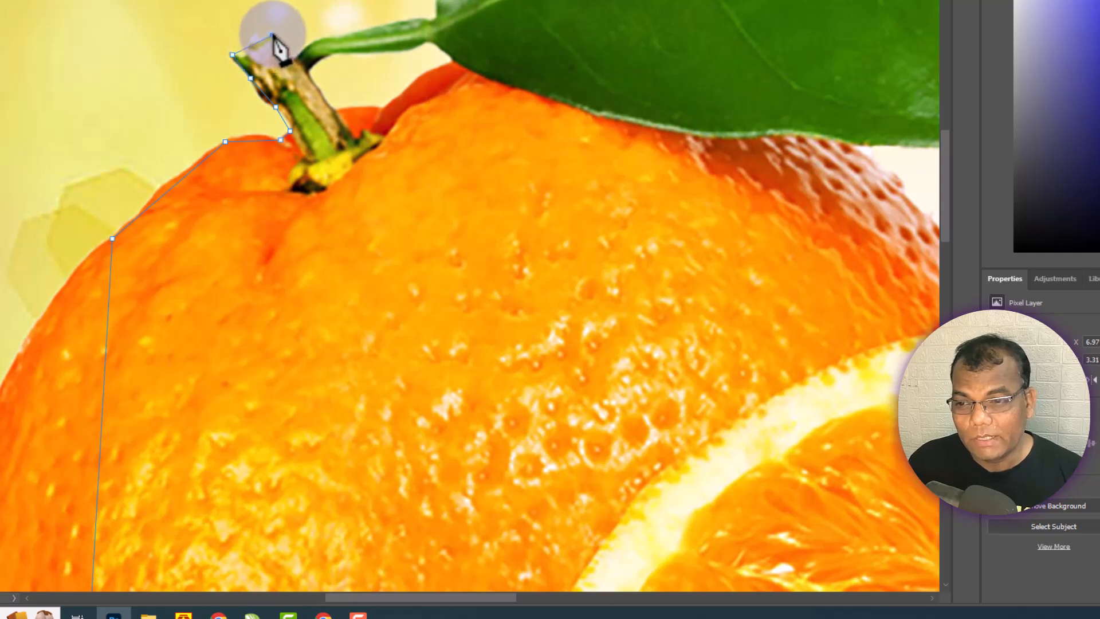
{"action": "left_click", "coordinate": [293, 59]}
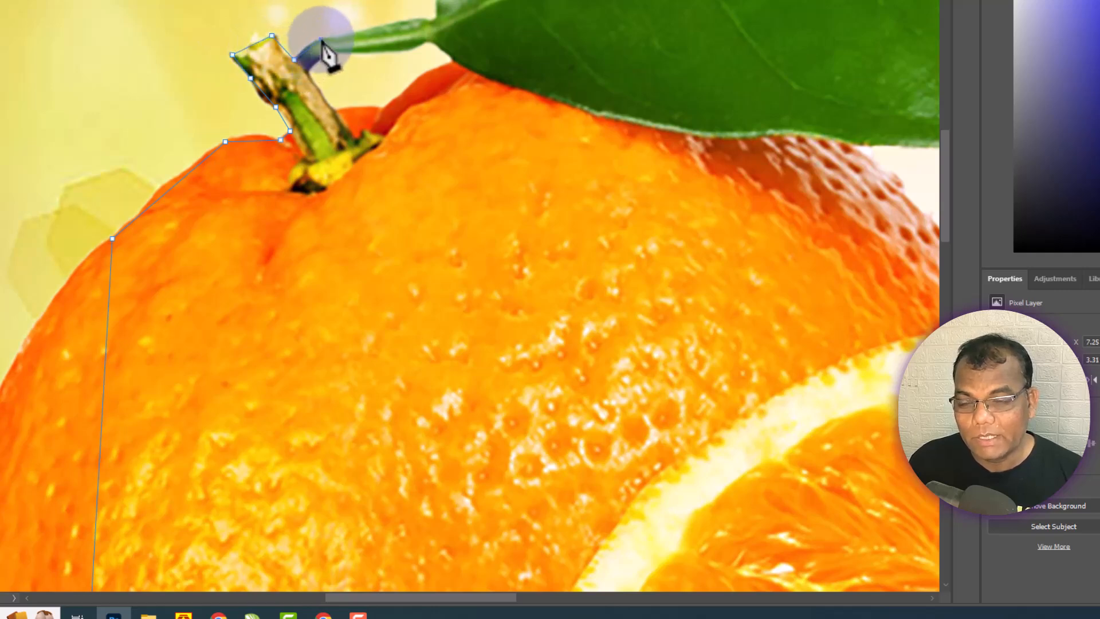
Step: Extend the pen path along the upper side of the leaf stalk and over the leaf's upper edge to its pointed tip
{"action": "left_click", "coordinate": [321, 39]}
{"action": "left_click", "coordinate": [427, 21]}
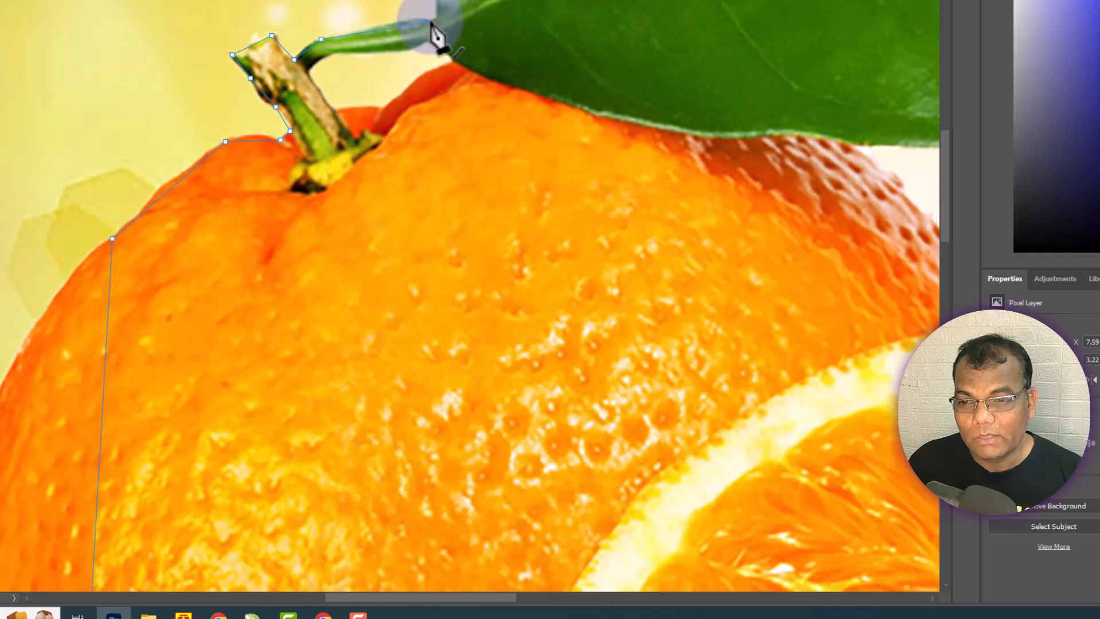
{"action": "key", "text": "space"}
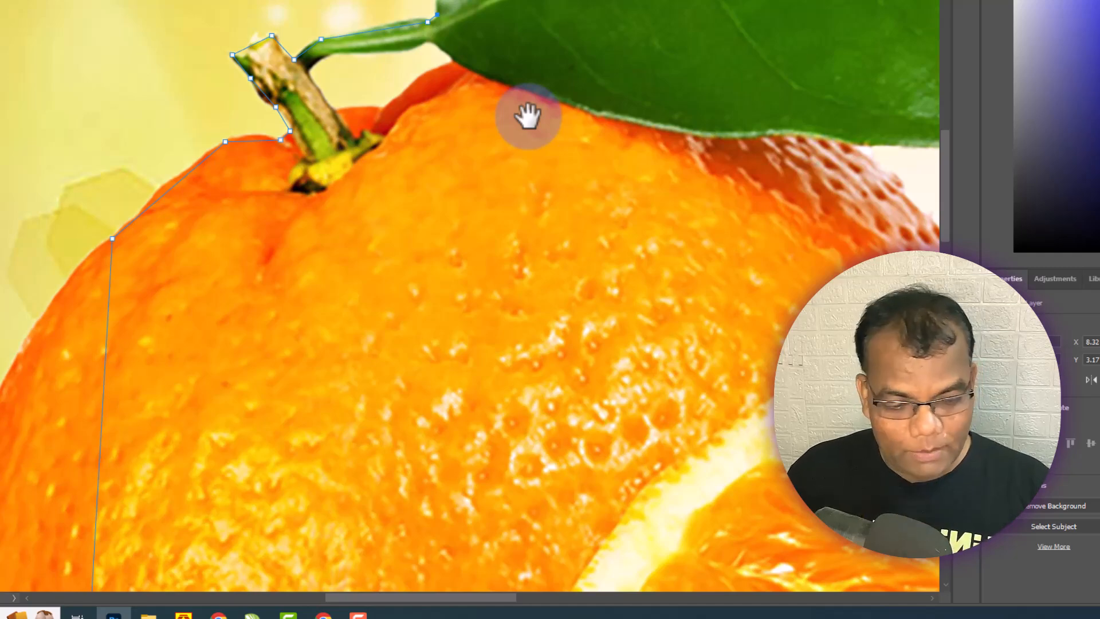
{"action": "left_click_drag", "start_coordinate": [630, 105], "coordinate": [218, 378]}
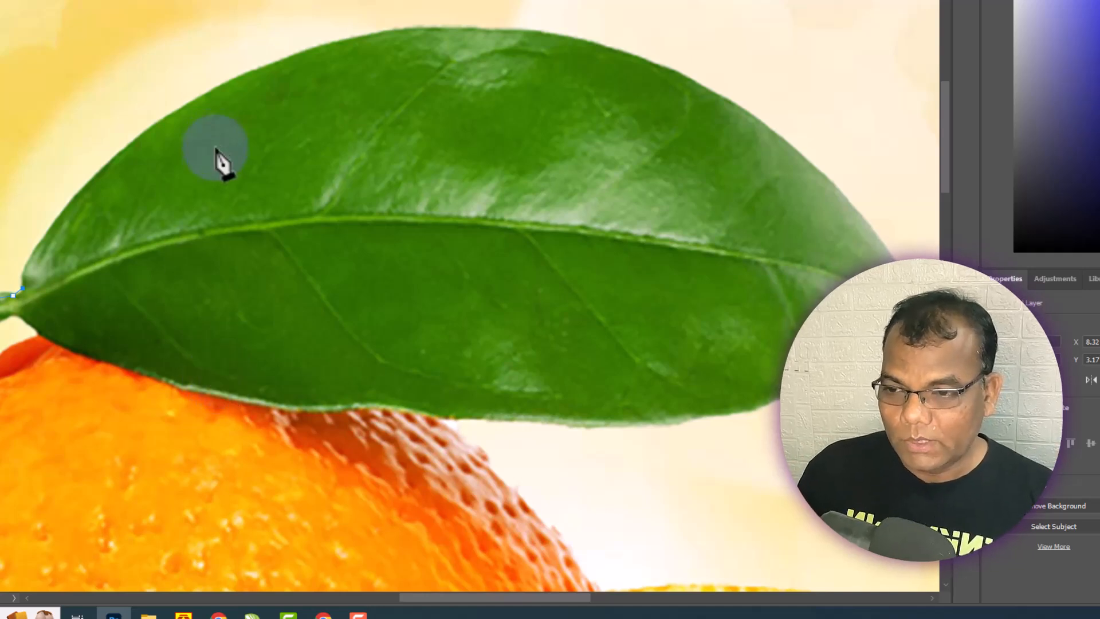
{"action": "left_click", "coordinate": [207, 93]}
{"action": "left_click", "coordinate": [644, 60]}
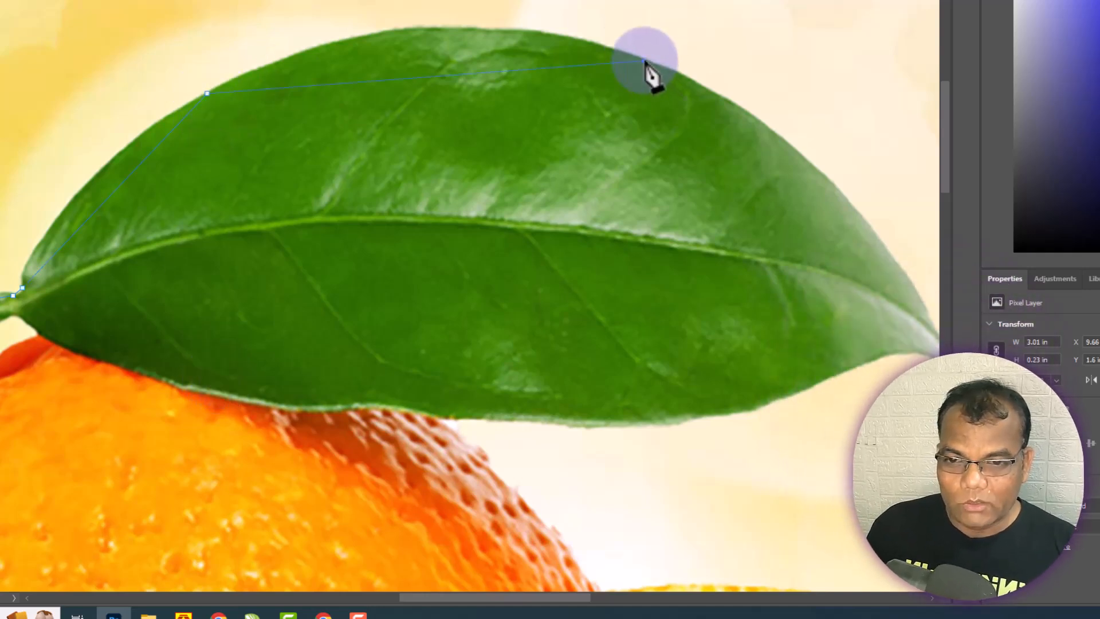
{"action": "left_click", "coordinate": [889, 251]}
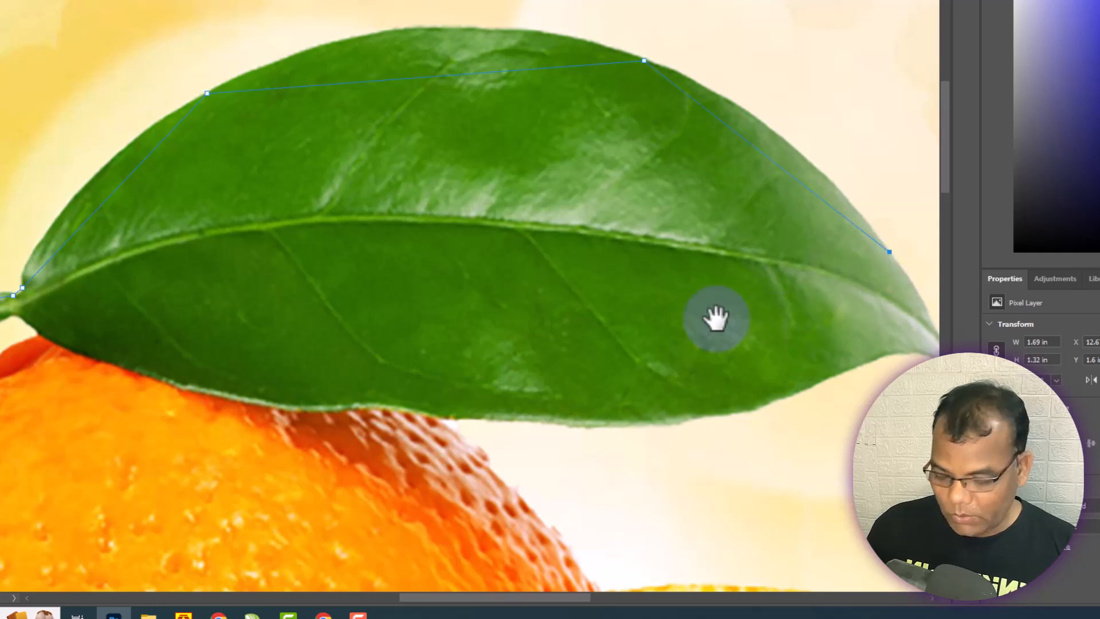
{"action": "left_click_drag", "start_coordinate": [775, 324], "coordinate": [674, 295]}
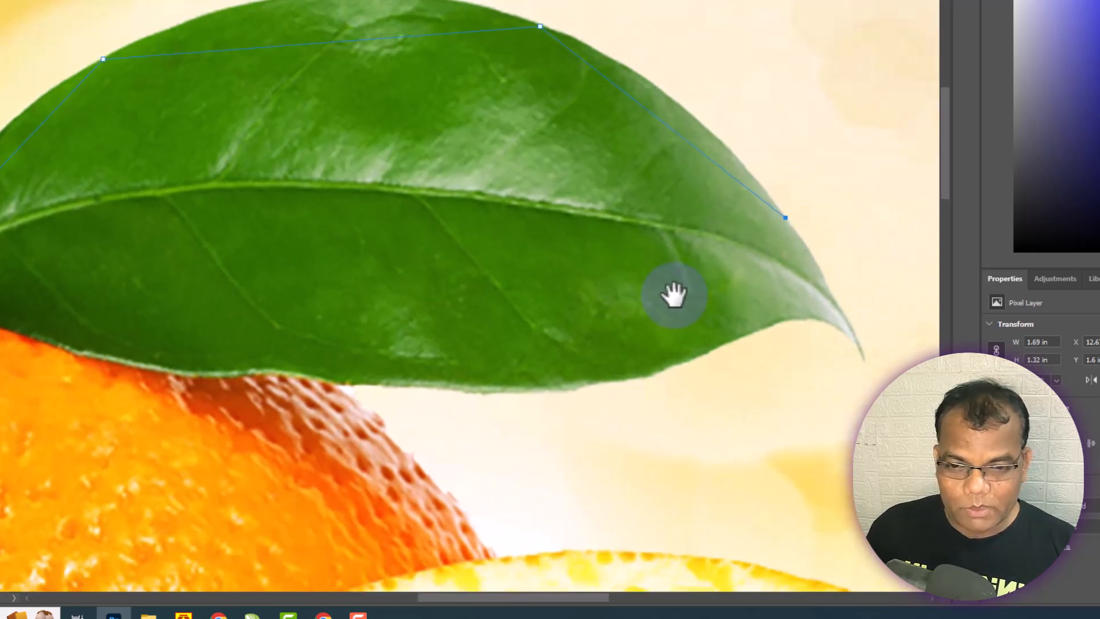
{"action": "left_click", "coordinate": [822, 276]}
{"action": "left_click", "coordinate": [861, 358]}
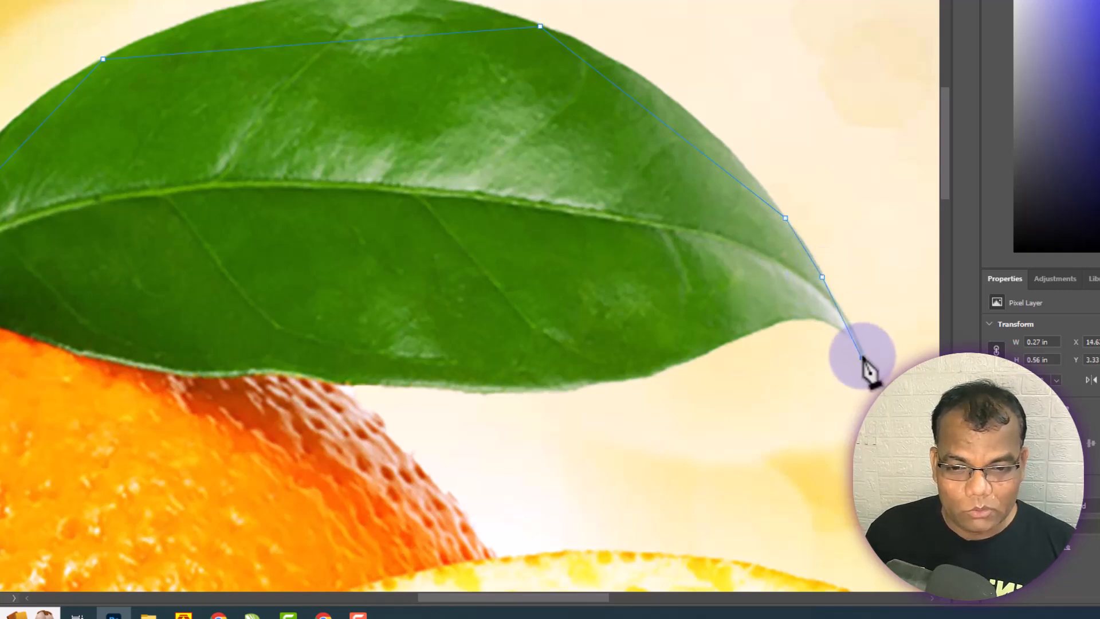
Step: Continue the pen path back along the leaf's lower edge and down to where the whole orange meets the halved orange
{"action": "left_click", "coordinate": [728, 344]}
{"action": "left_click", "coordinate": [470, 389]}
{"action": "left_click", "coordinate": [343, 386]}
{"action": "scroll", "coordinate": [546, 316], "scroll_direction": "down", "scroll_amount": 2}
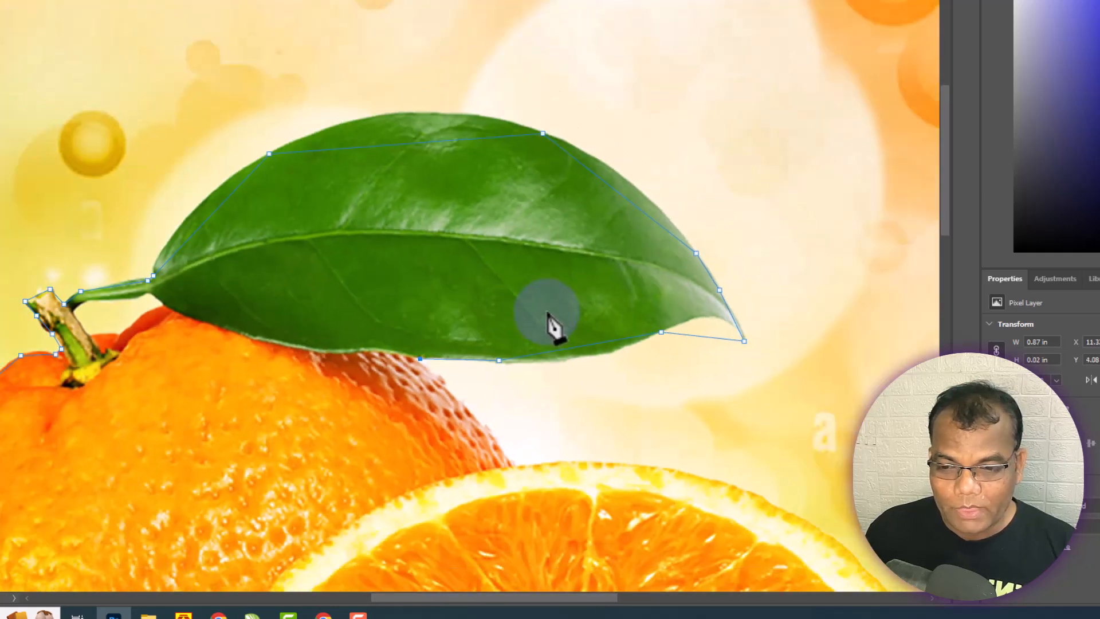
{"action": "left_click", "coordinate": [509, 464]}
Step: Extend the pen path around the halved orange's outer rind to where it meets the front wedge
{"action": "left_click_drag", "start_coordinate": [608, 414], "coordinate": [541, 228]}
{"action": "left_click", "coordinate": [699, 313]}
{"action": "scroll", "coordinate": [559, 265], "scroll_direction": "down", "scroll_amount": 3}
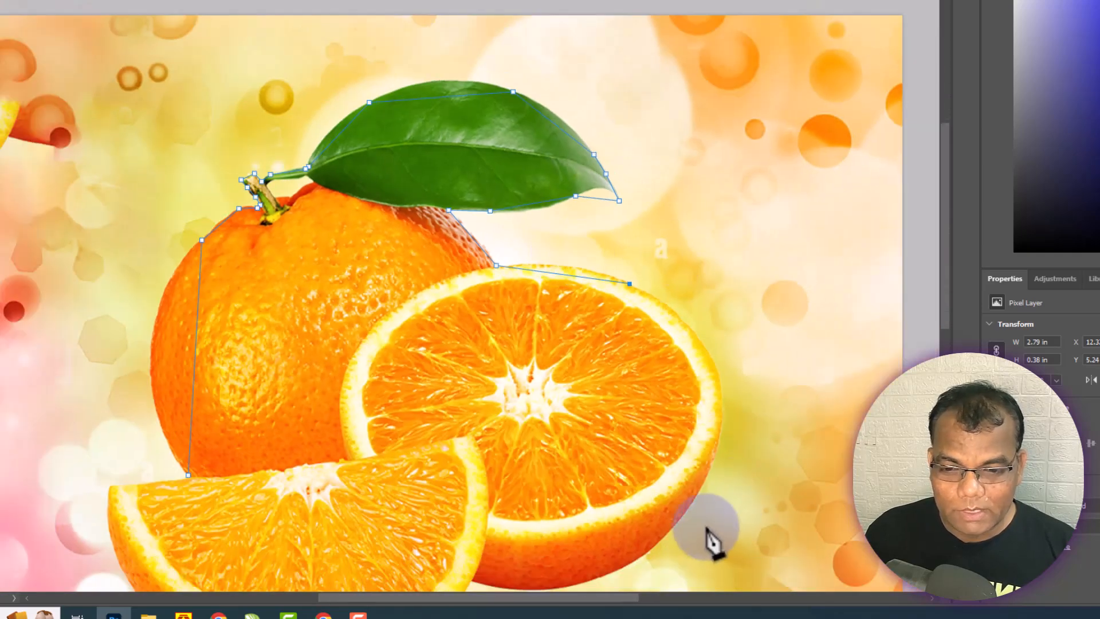
{"action": "left_click", "coordinate": [717, 439]}
{"action": "left_click_drag", "start_coordinate": [759, 431], "coordinate": [796, 347]}
{"action": "left_click", "coordinate": [653, 395]}
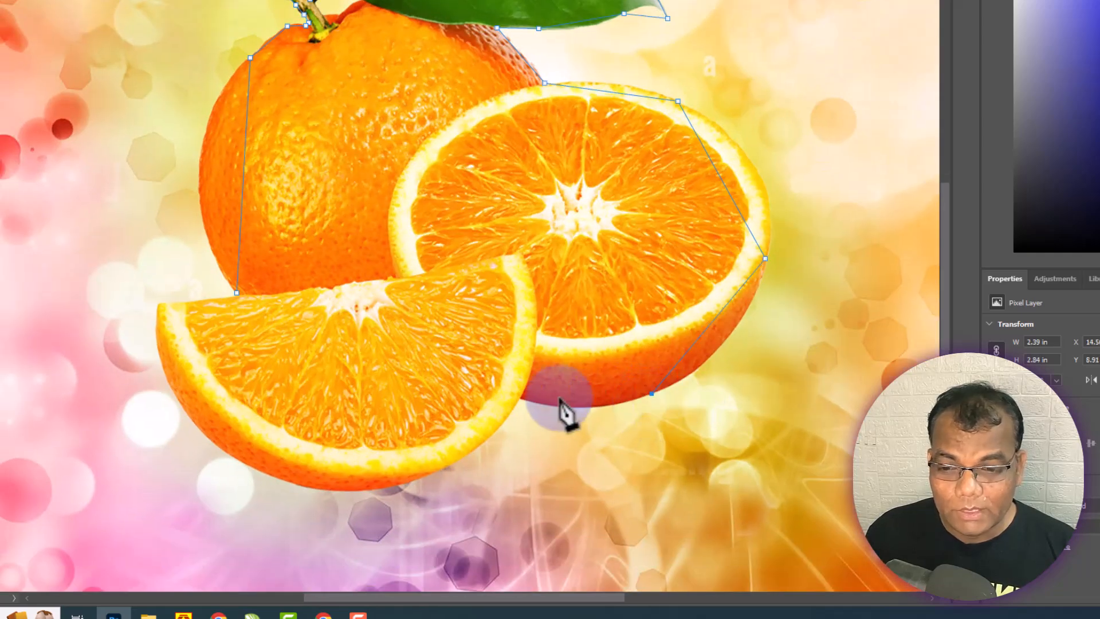
{"action": "left_click", "coordinate": [519, 398]}
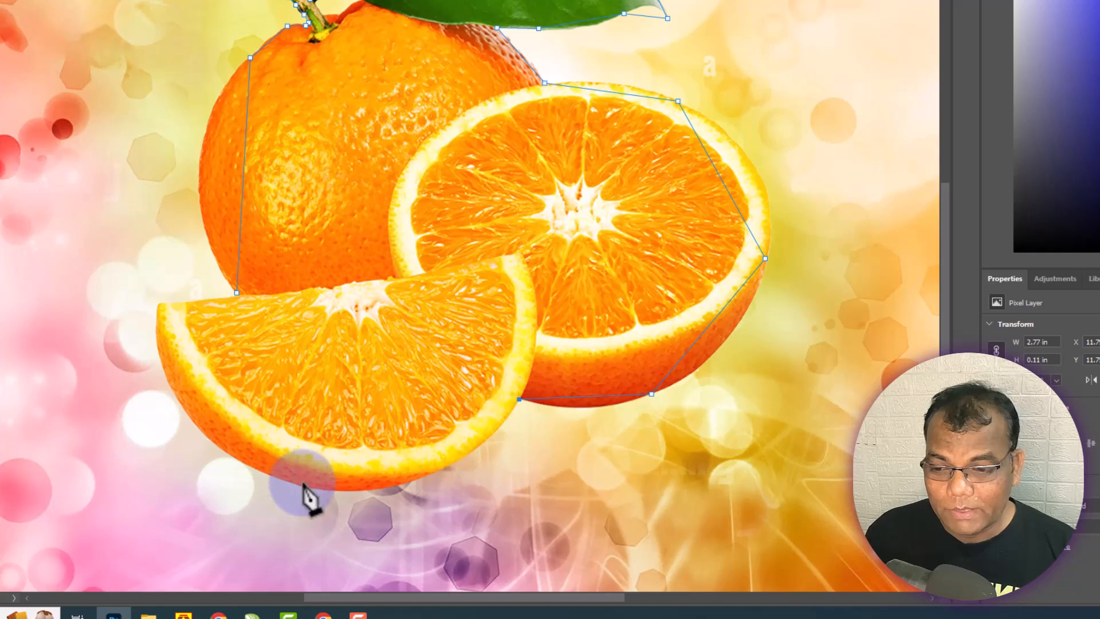
Step: Trace the wedge's curved underside up to its far corner and close the pen path at its starting anchor
{"action": "left_click", "coordinate": [371, 489]}
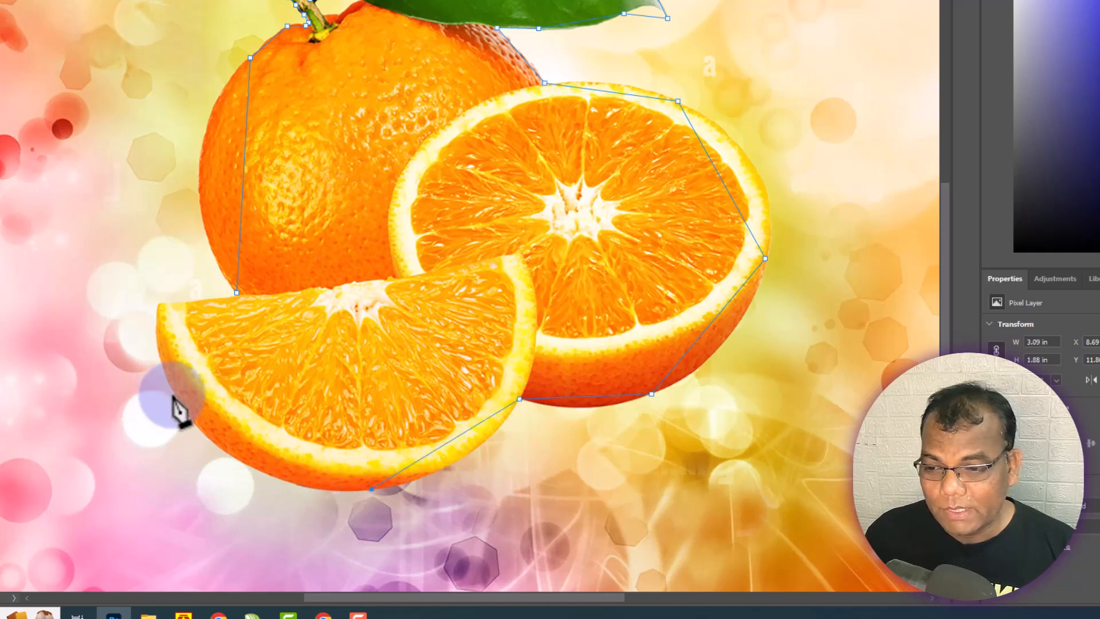
{"action": "left_click", "coordinate": [182, 410]}
{"action": "left_click", "coordinate": [160, 304]}
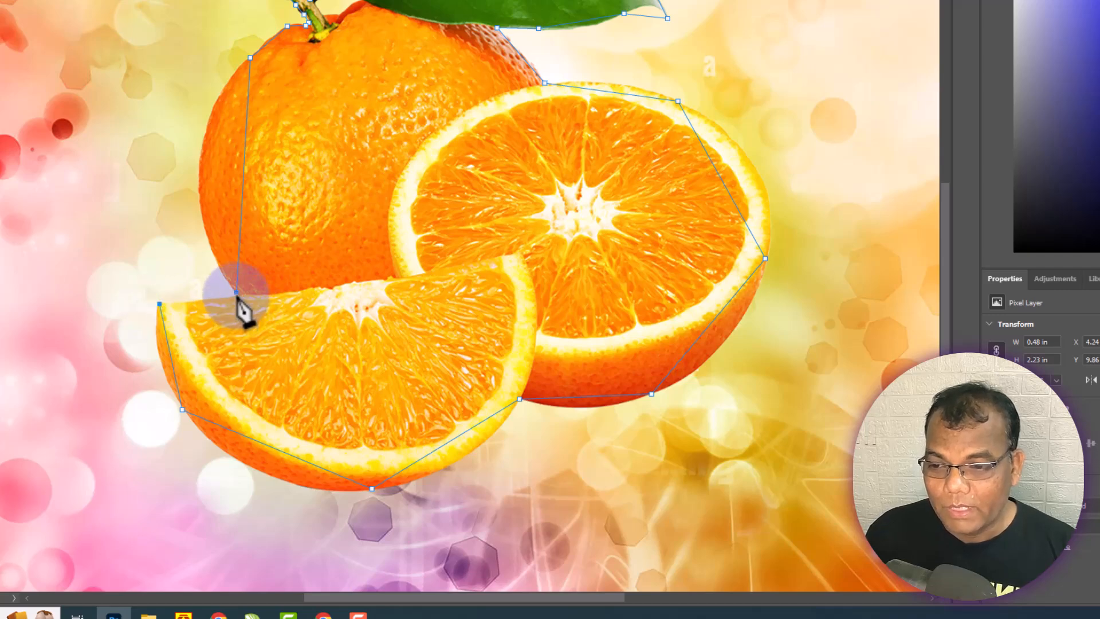
{"action": "scroll", "coordinate": [241, 309], "scroll_direction": "up", "scroll_amount": 3}
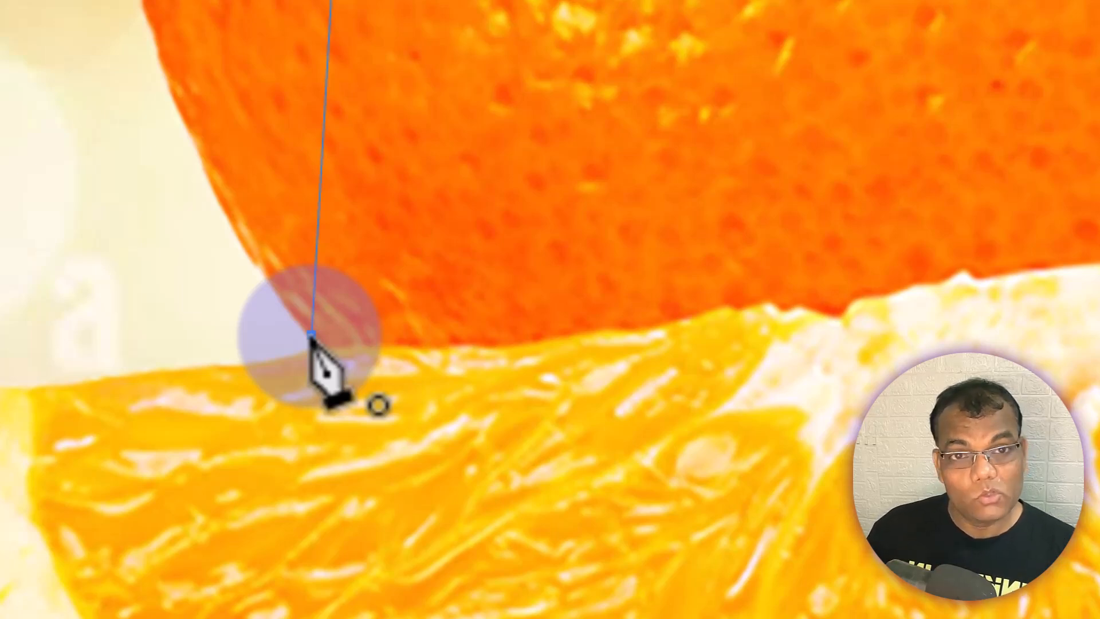
{"action": "left_click", "coordinate": [310, 334]}
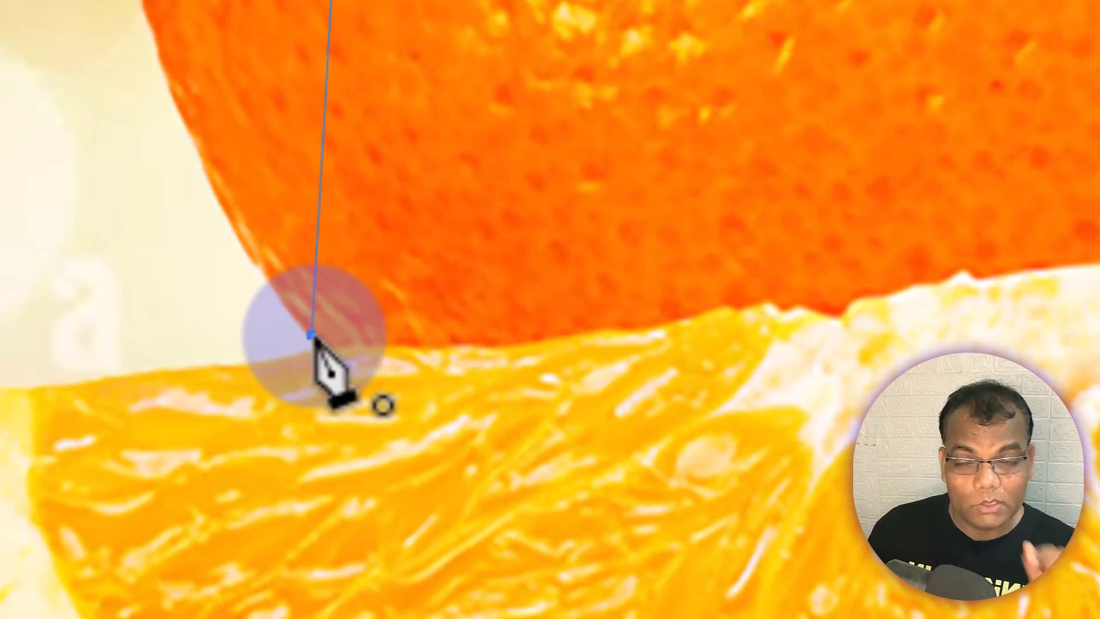
{"action": "left_click", "coordinate": [311, 336]}
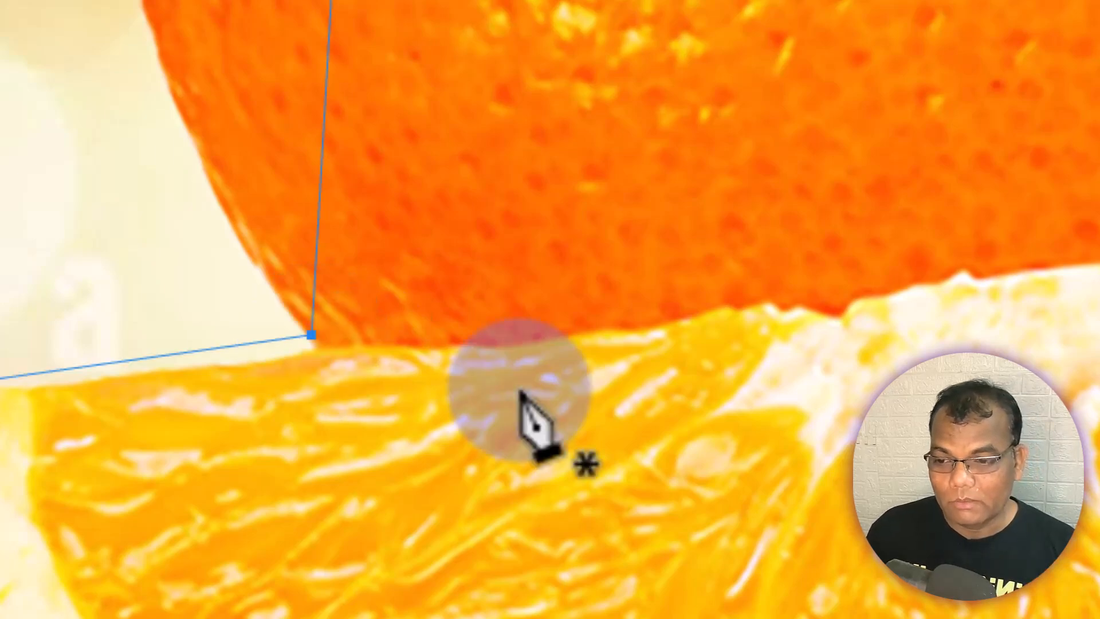
{"action": "scroll", "coordinate": [322, 411], "scroll_direction": "down", "scroll_amount": 2}
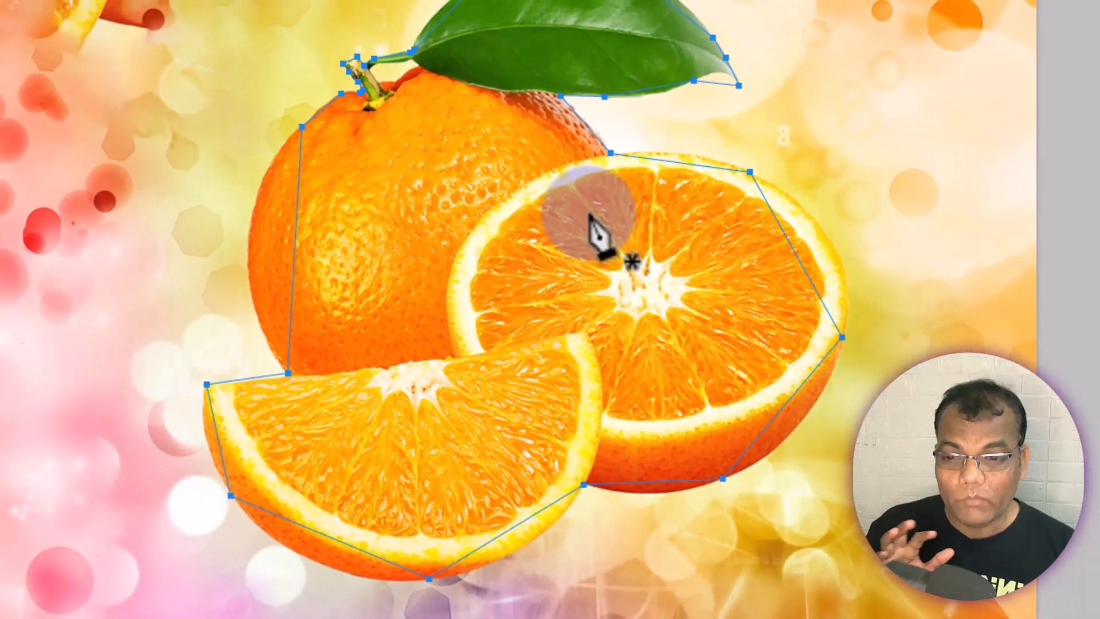
{"action": "left_click", "coordinate": [256, 505]}
{"action": "key", "text": "ctrl+z"}
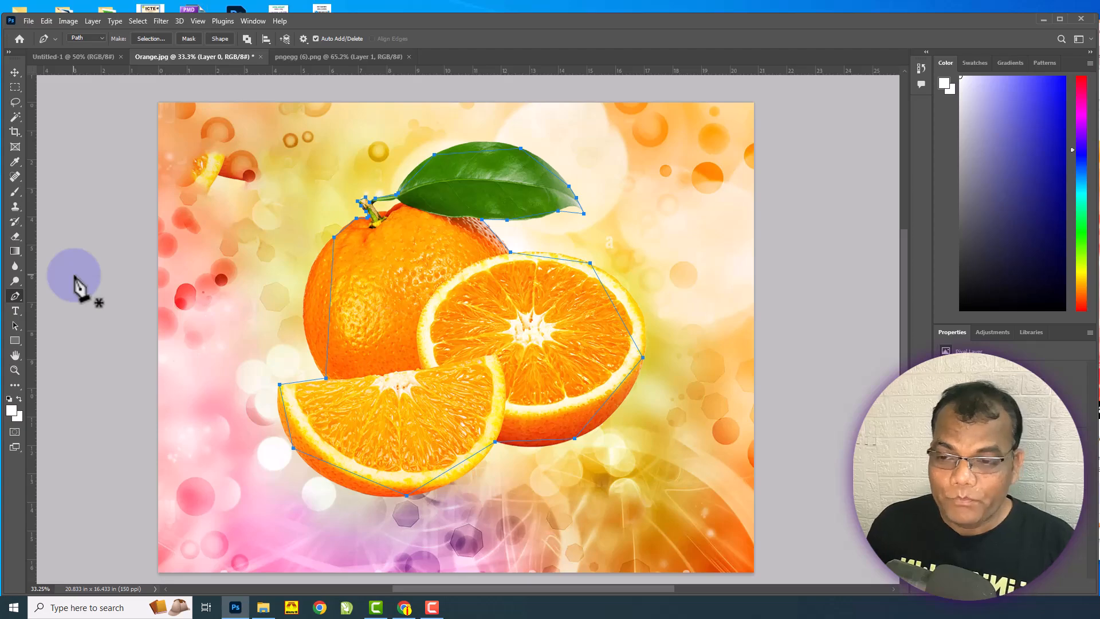
Step: With the Add Anchor Point tool, insert an anchor on the whole orange's straight left segment and curve it to fit the fruit's outer edge
{"action": "scroll", "coordinate": [307, 314], "scroll_direction": "up", "scroll_amount": 2}
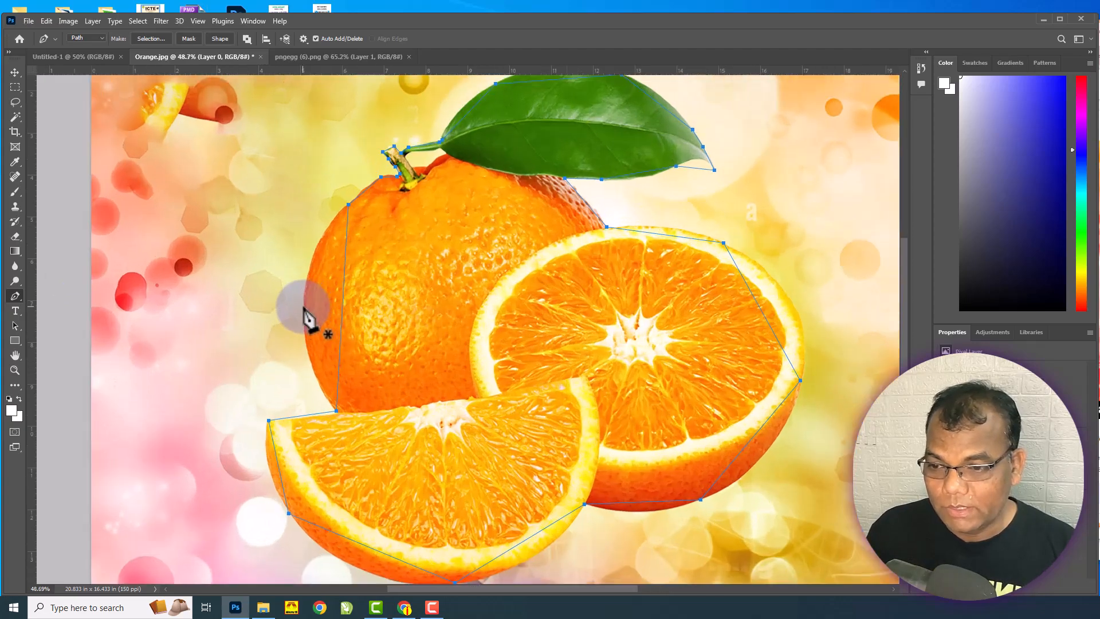
{"action": "scroll", "coordinate": [302, 314], "scroll_direction": "up", "scroll_amount": 1}
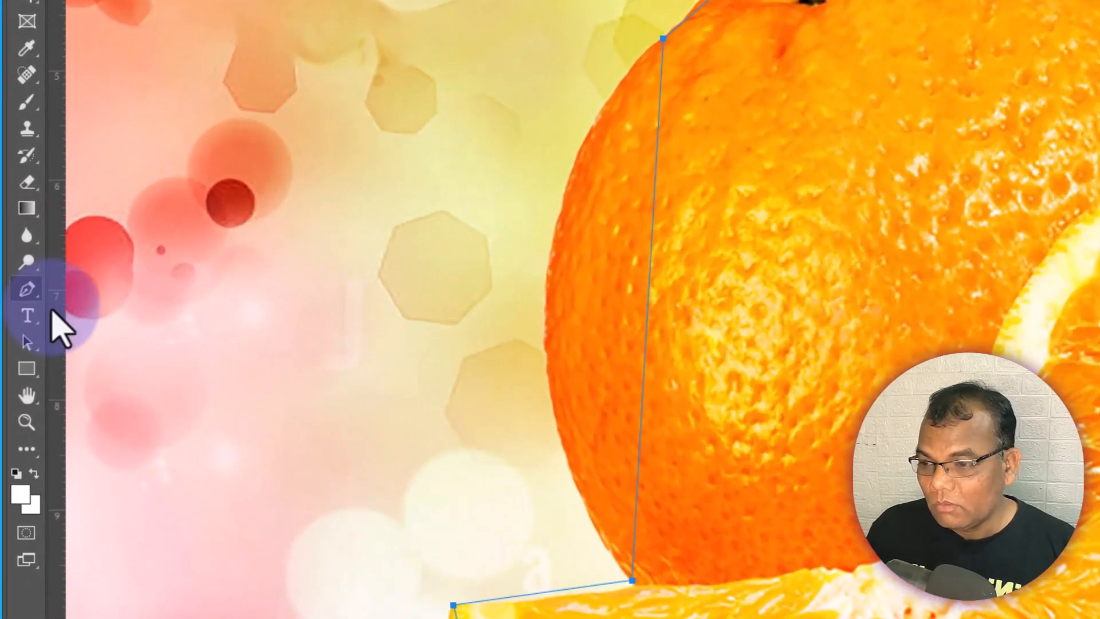
{"action": "right_click", "coordinate": [27, 290]}
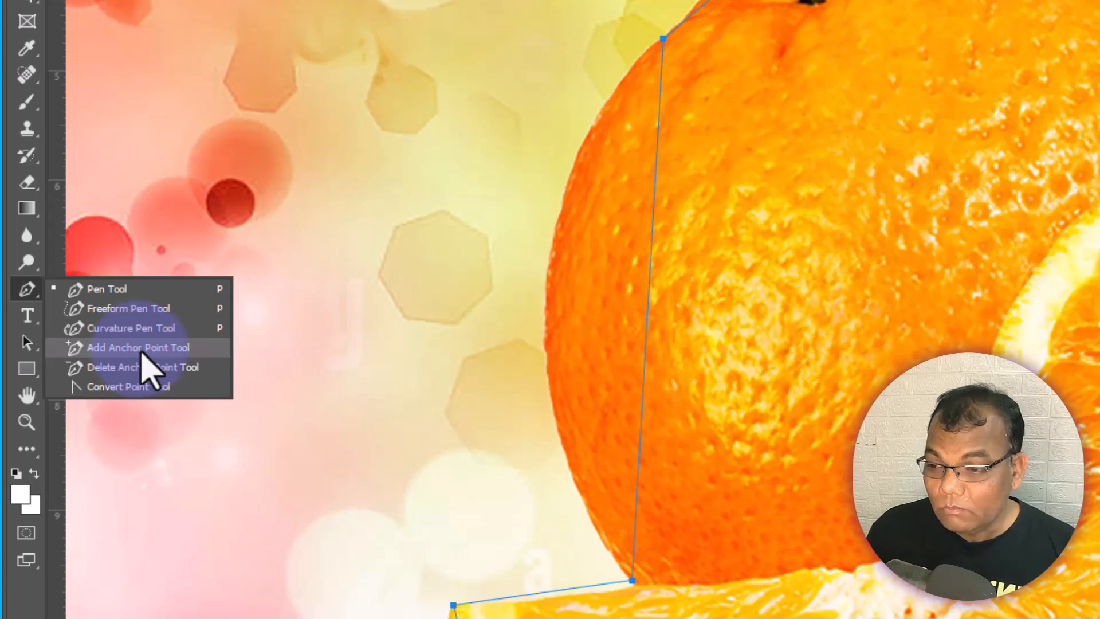
{"action": "left_click", "coordinate": [141, 351]}
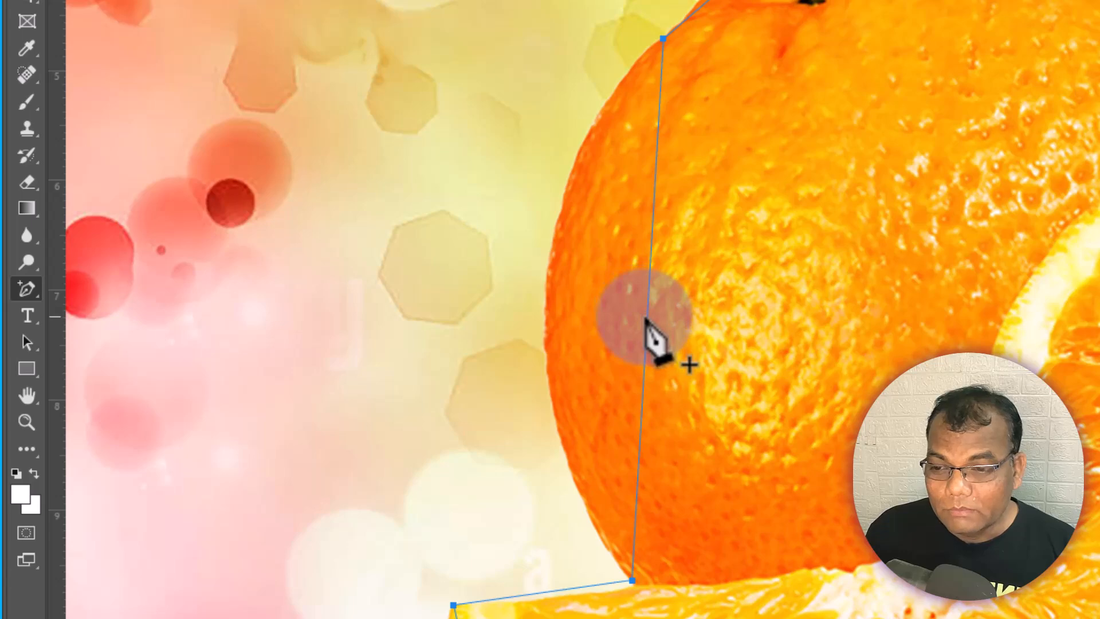
{"action": "scroll", "coordinate": [653, 319], "scroll_direction": "up", "scroll_amount": 5}
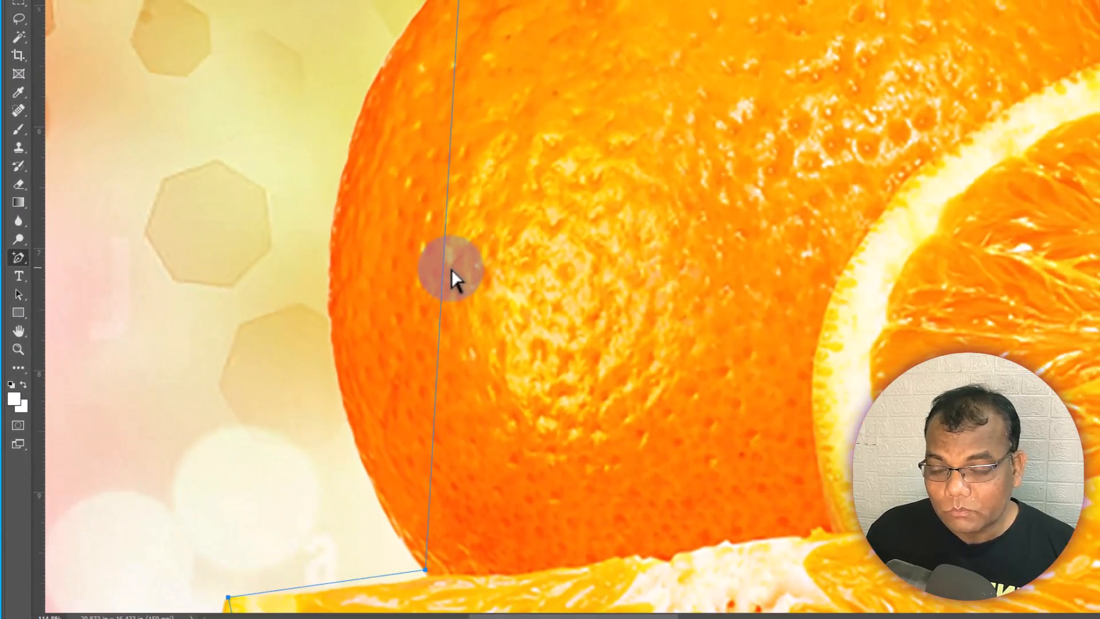
{"action": "left_click_drag", "start_coordinate": [501, 270], "coordinate": [459, 304]}
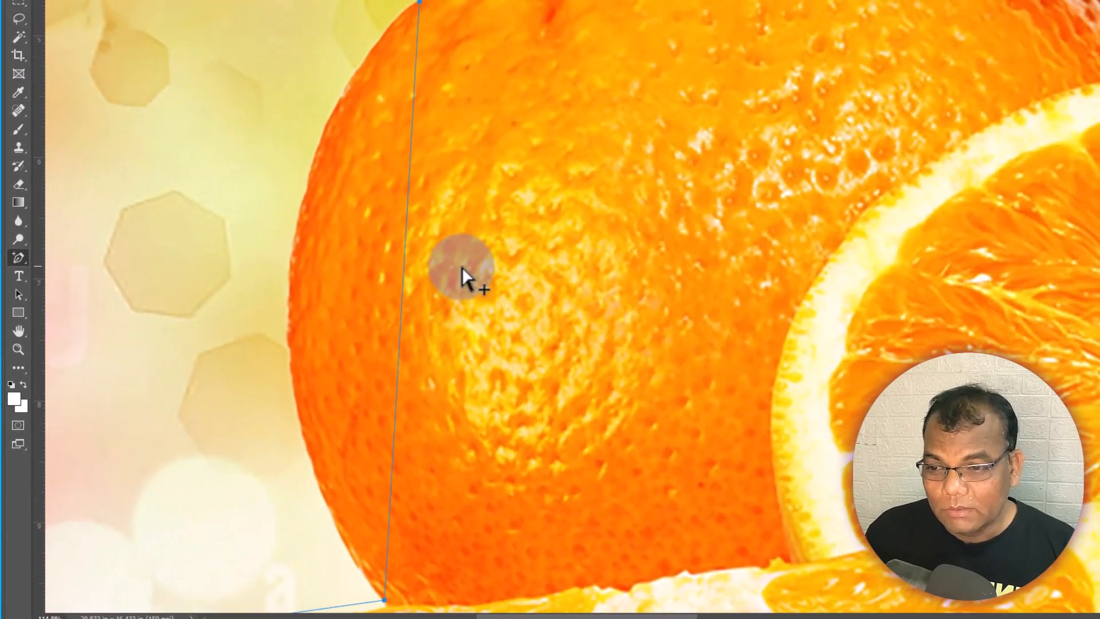
{"action": "scroll", "coordinate": [463, 278], "scroll_direction": "down", "scroll_amount": 1}
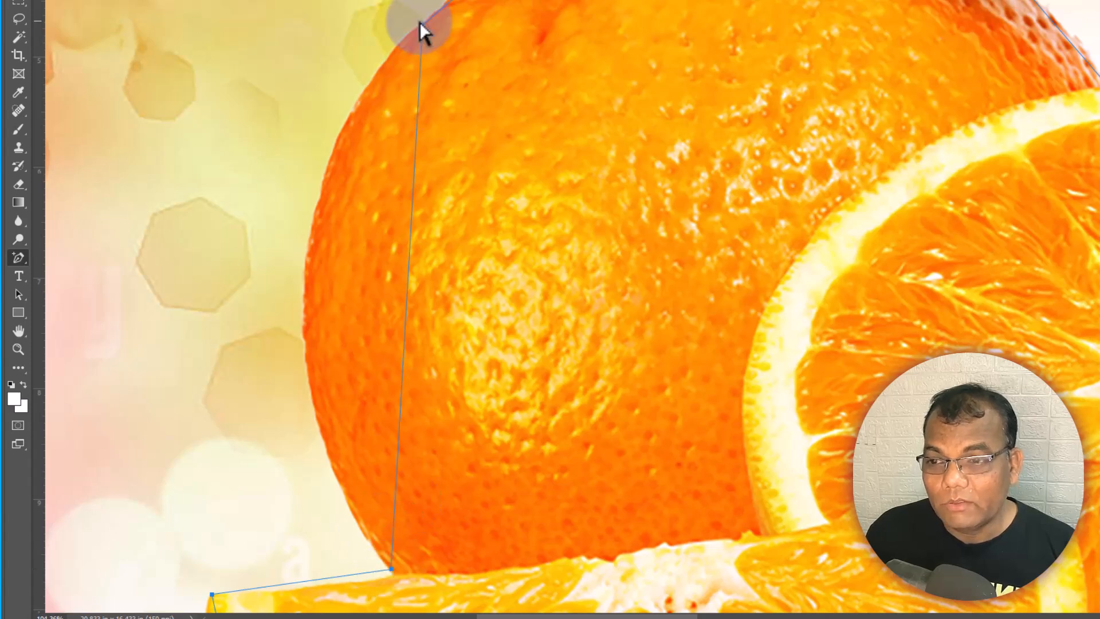
{"action": "left_click", "coordinate": [407, 294]}
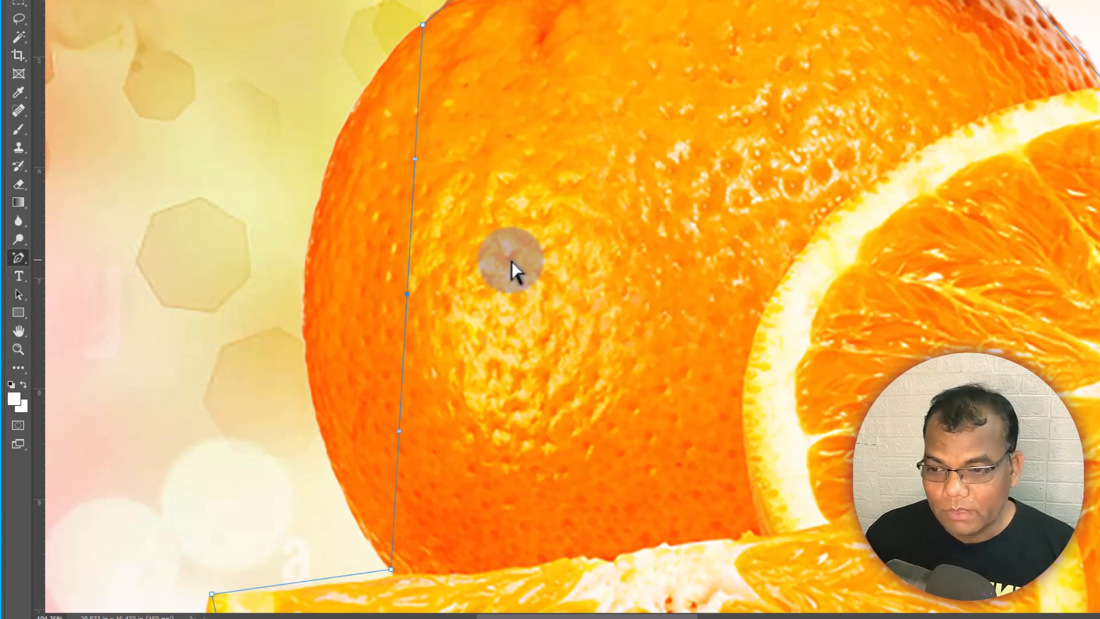
{"action": "left_click_drag", "start_coordinate": [406, 294], "coordinate": [304, 308]}
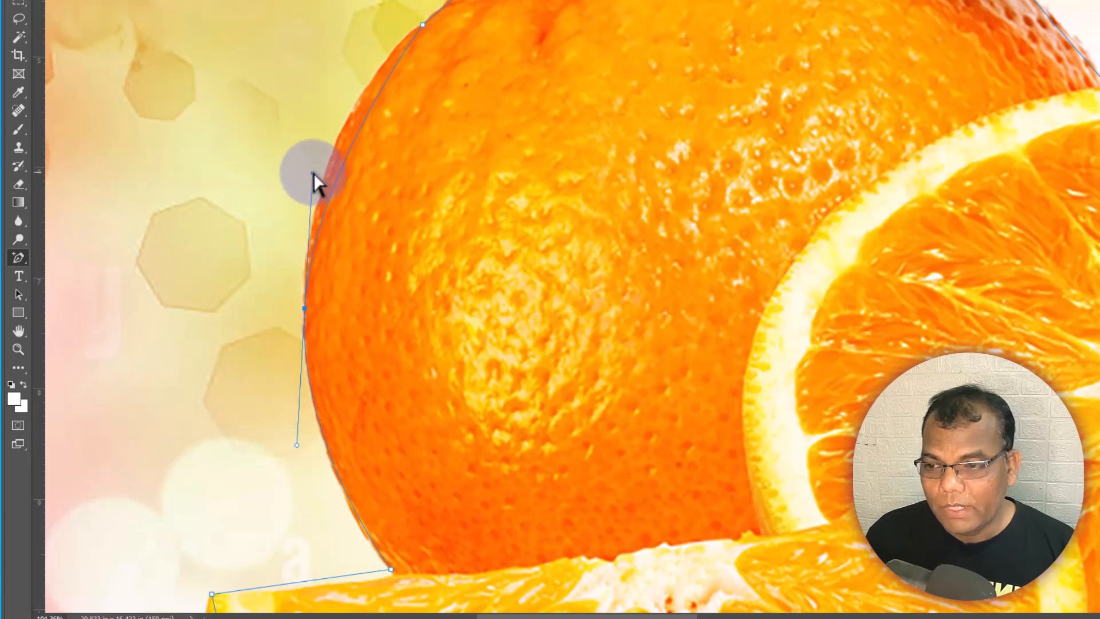
{"action": "left_click_drag", "start_coordinate": [312, 172], "coordinate": [307, 107]}
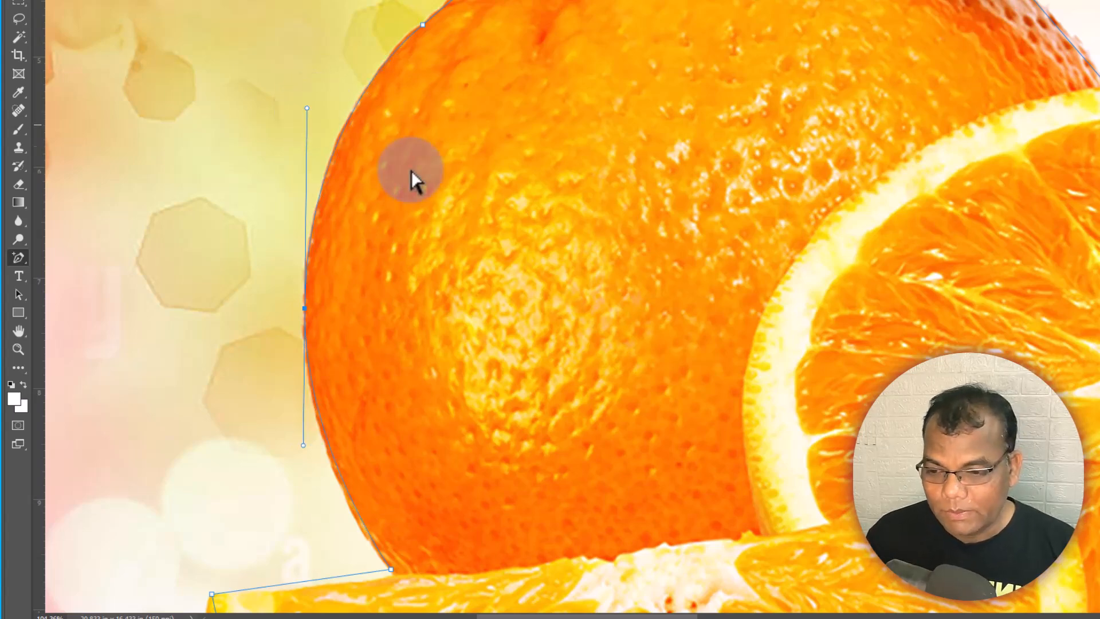
Step: Insert an anchor on the segment along the whole orange's upper-left shoulder and move it out onto the fruit's edge
{"action": "scroll", "coordinate": [424, 503], "scroll_direction": "up", "scroll_amount": 3}
{"action": "scroll", "coordinate": [554, 138], "scroll_direction": "up", "scroll_amount": 1}
{"action": "scroll", "coordinate": [471, 128], "scroll_direction": "up", "scroll_amount": 5, "text": "alt"}
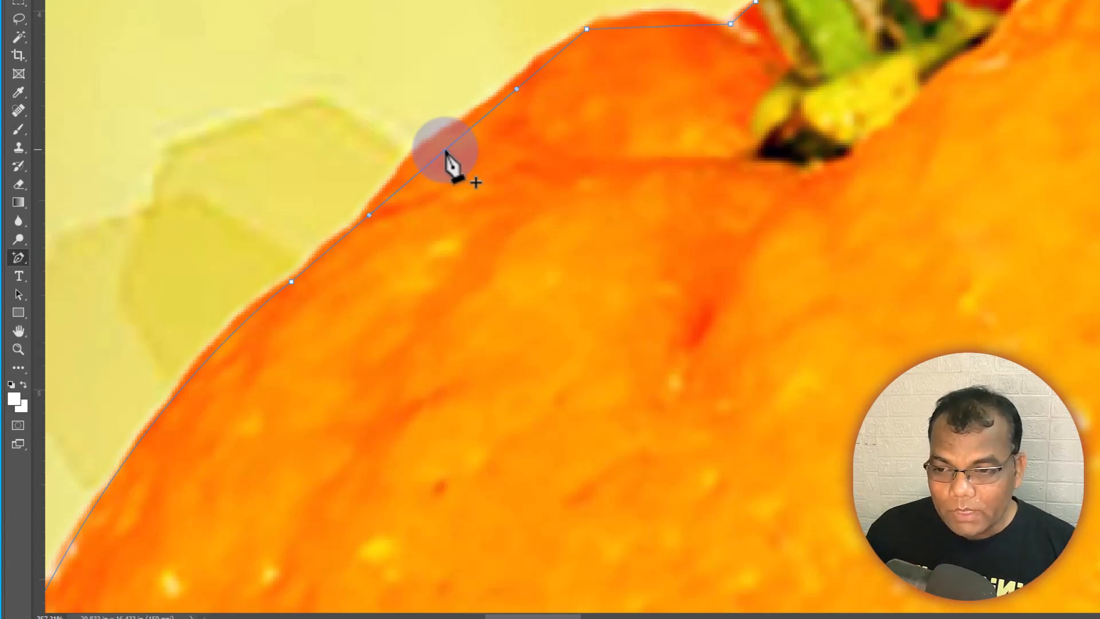
{"action": "left_click", "coordinate": [446, 152]}
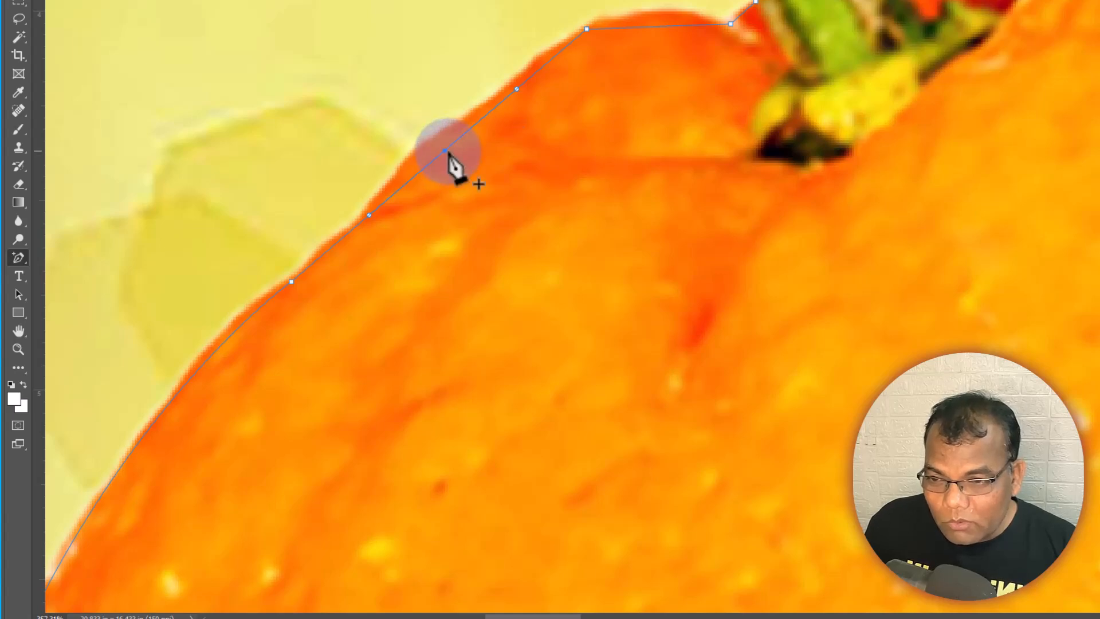
{"action": "left_click_drag", "start_coordinate": [443, 149], "coordinate": [432, 143]}
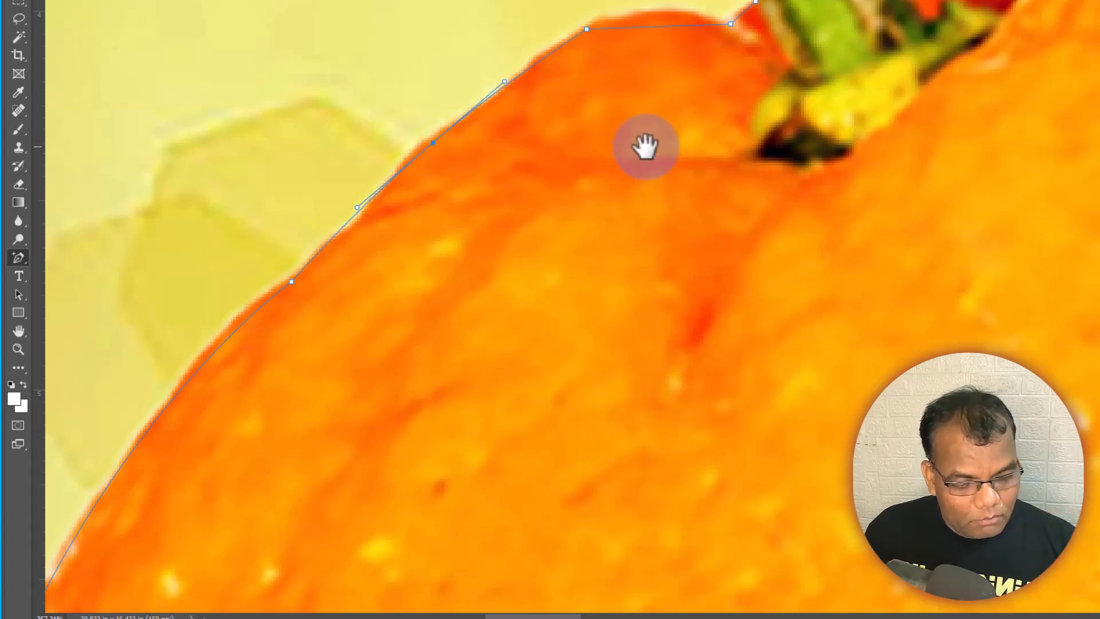
Step: Add an anchor to the segment atop the whole orange just left of the stem and raise it to match the rounded edge
{"action": "left_click_drag", "start_coordinate": [645, 146], "coordinate": [556, 292]}
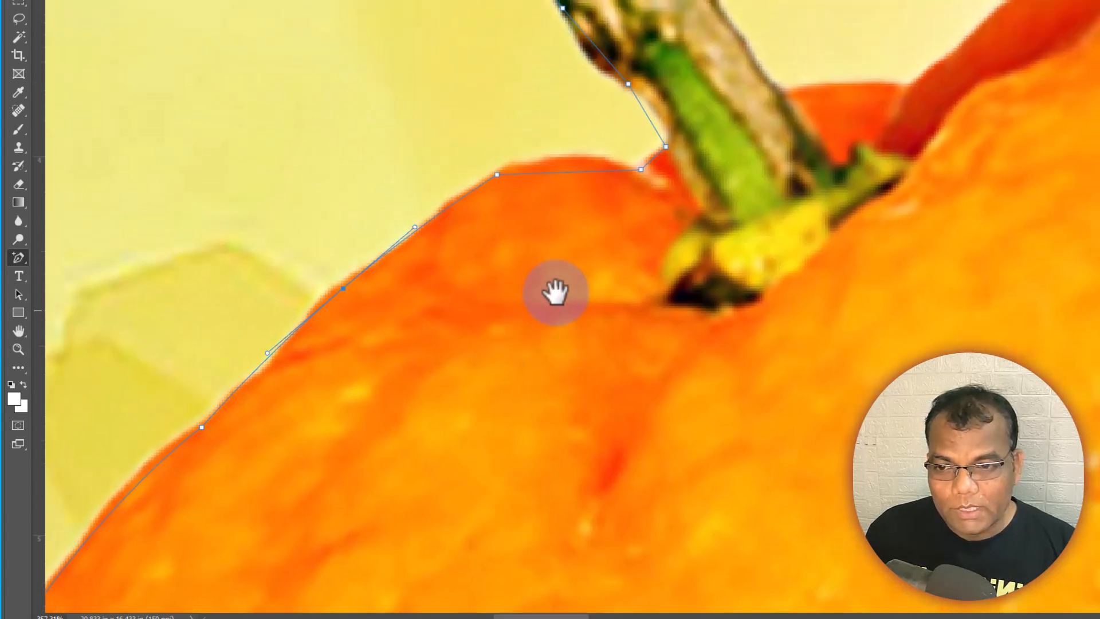
{"action": "left_click", "coordinate": [565, 172]}
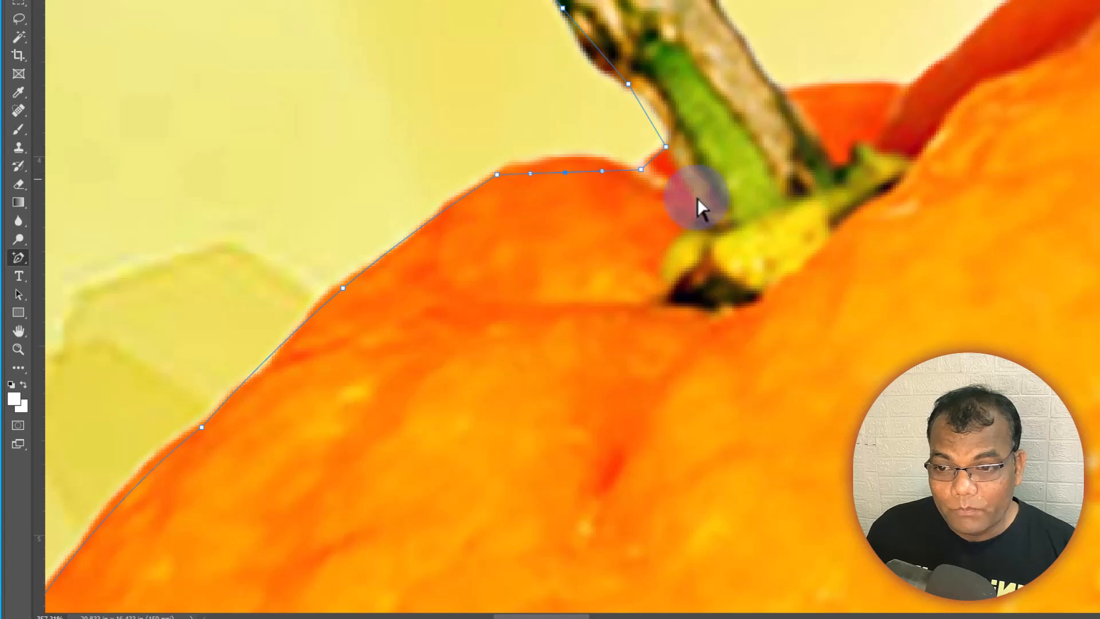
{"action": "left_click_drag", "start_coordinate": [567, 179], "coordinate": [564, 158]}
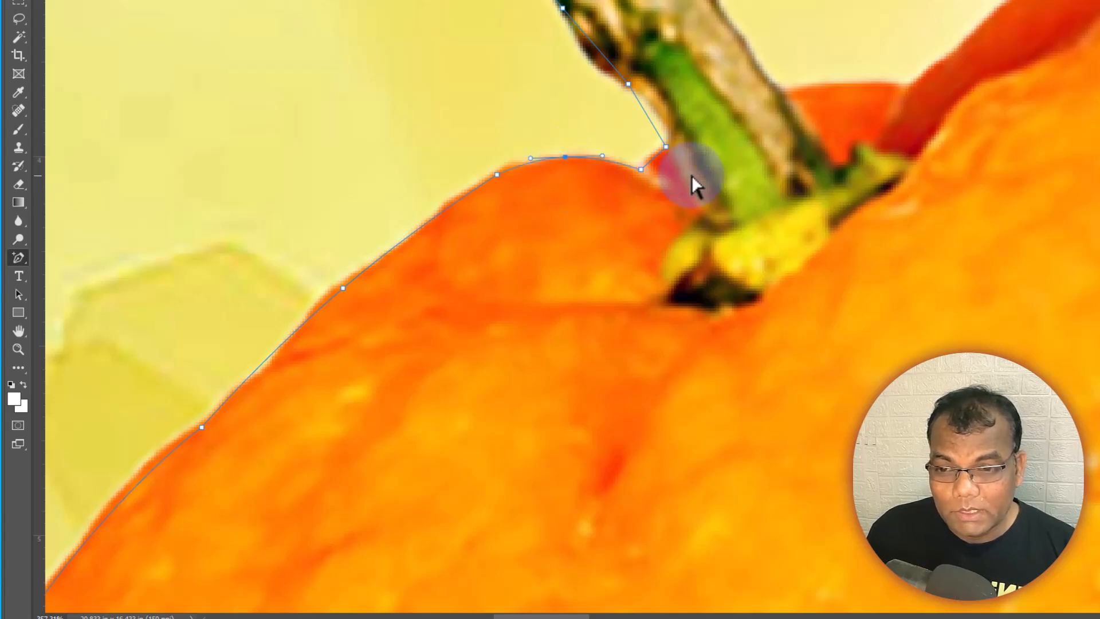
{"action": "scroll", "coordinate": [705, 120], "scroll_direction": "up", "scroll_amount": 2}
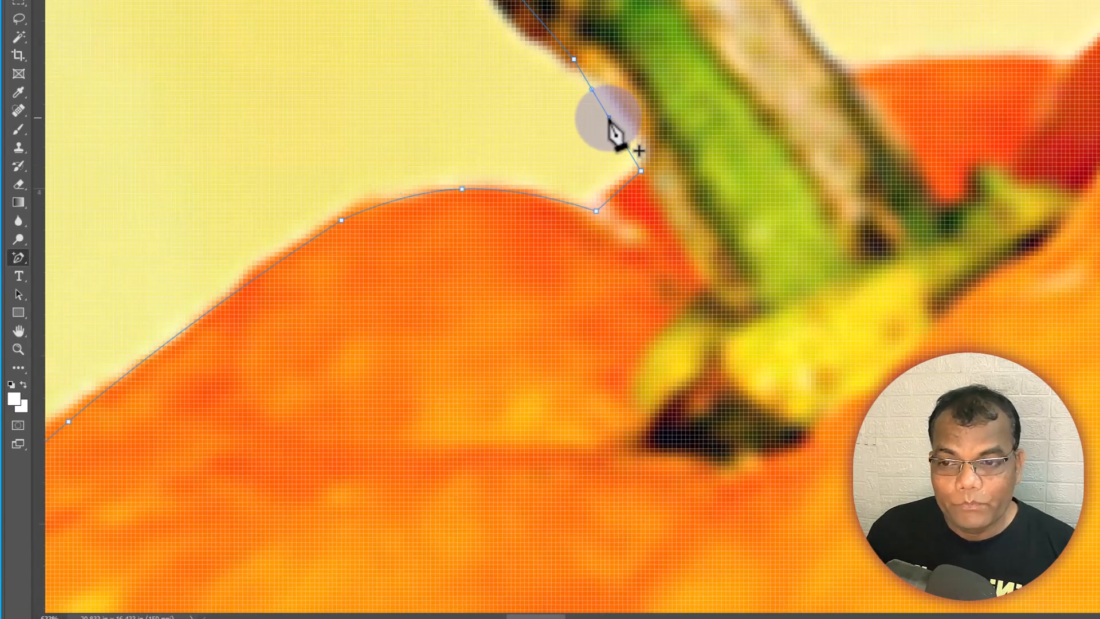
Step: Add anchors to the two path segments along the stem's left side, bending the lower one inward and the upper one outward to fit
{"action": "left_click_drag", "start_coordinate": [609, 118], "coordinate": [627, 112]}
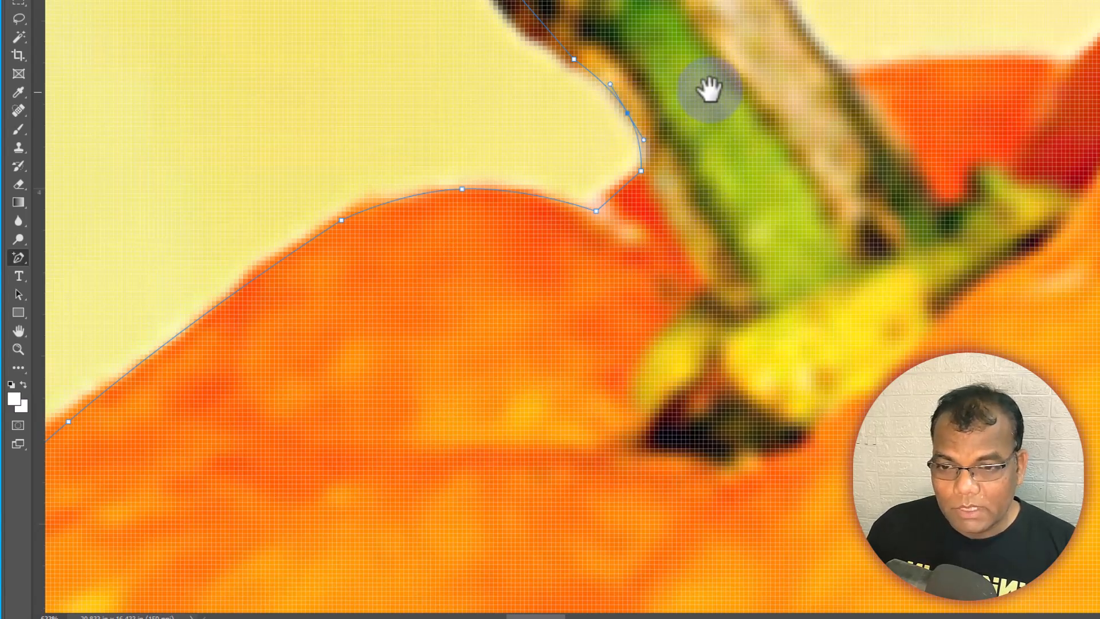
{"action": "left_click_drag", "start_coordinate": [709, 69], "coordinate": [709, 345]}
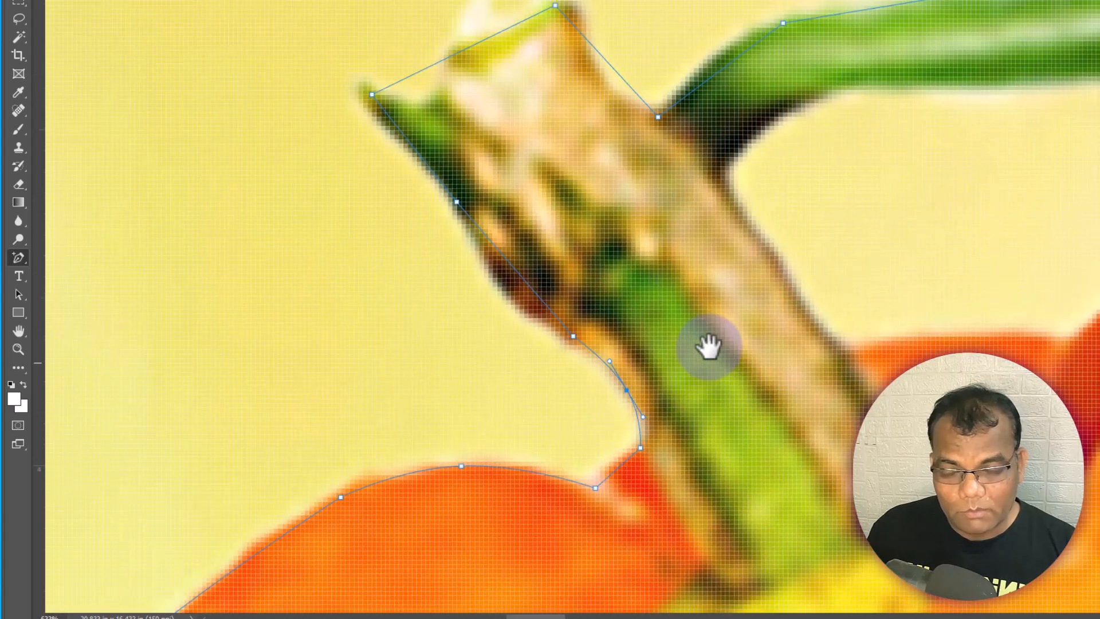
{"action": "left_click", "coordinate": [520, 278]}
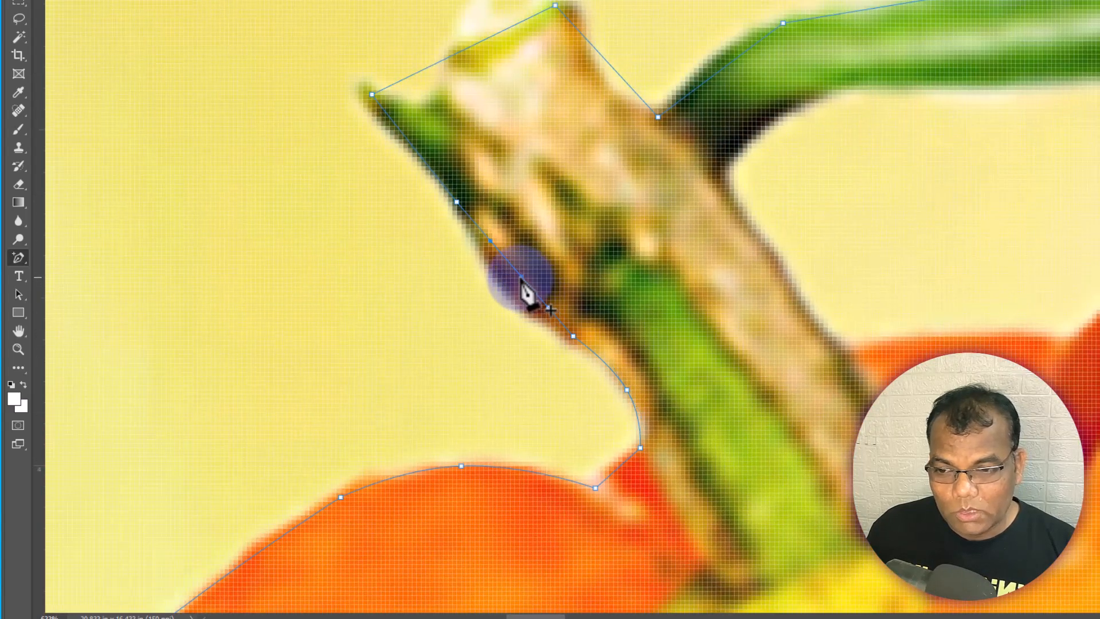
{"action": "left_click_drag", "start_coordinate": [520, 279], "coordinate": [504, 291]}
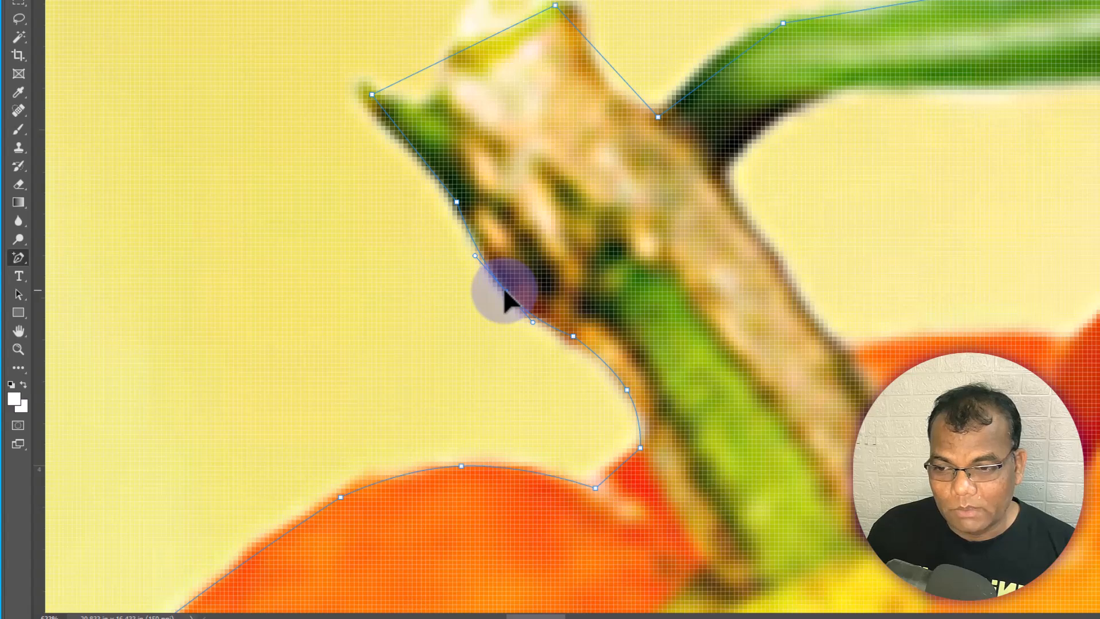
Step: Shape the path around the stem's cut end with added anchors on its top and right segments, and move the corner anchor onto the tip
{"action": "left_click", "coordinate": [440, 65]}
{"action": "left_click_drag", "start_coordinate": [441, 68], "coordinate": [431, 91]}
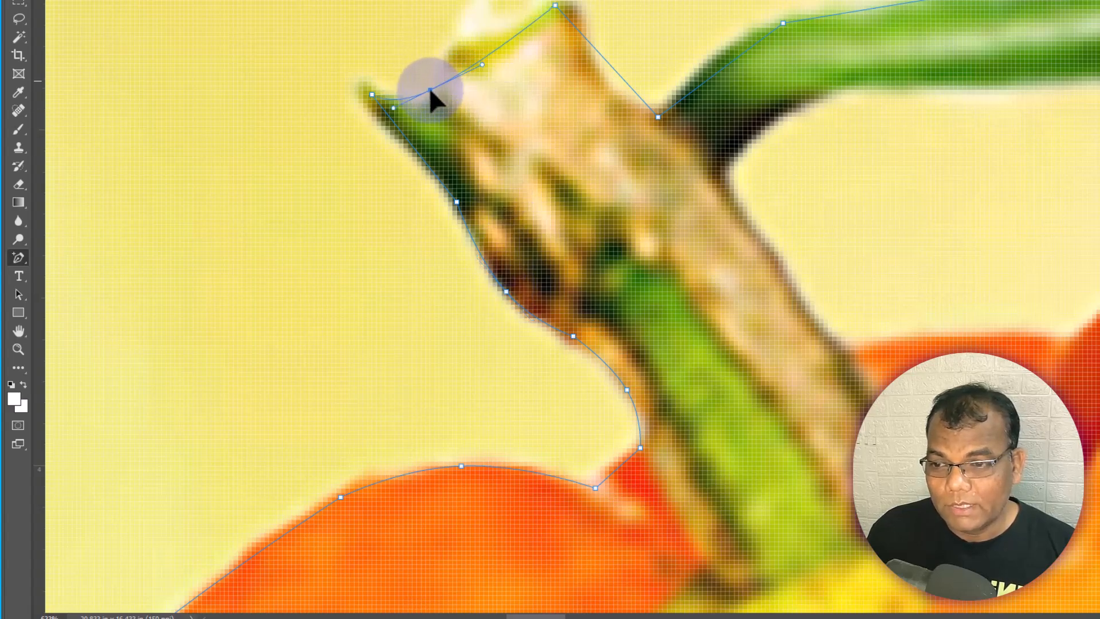
{"action": "left_click_drag", "start_coordinate": [482, 65], "coordinate": [465, 44]}
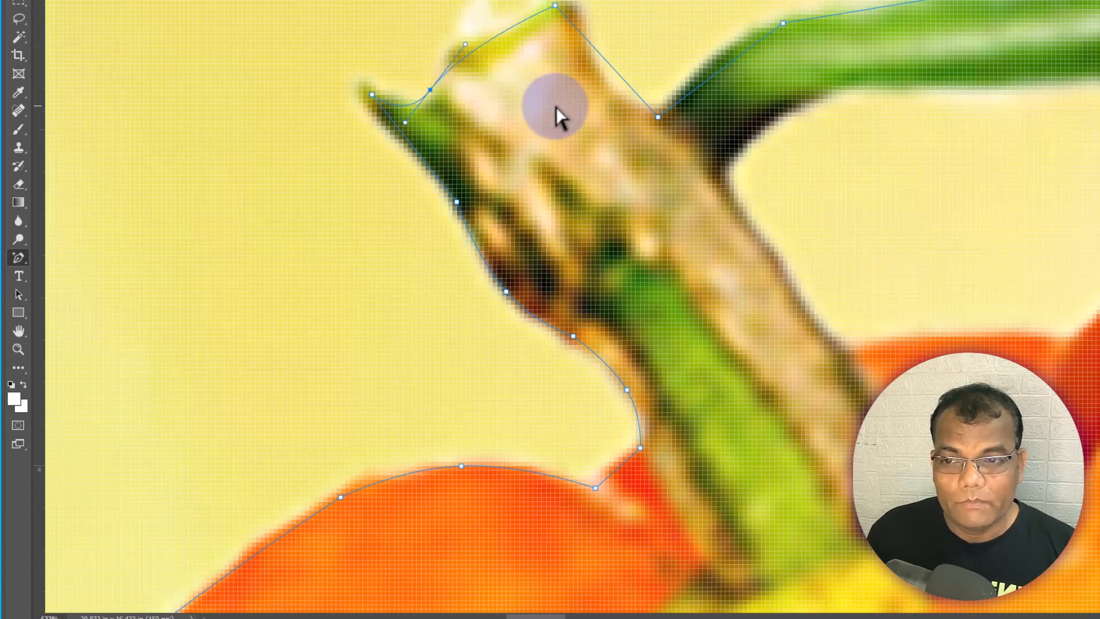
{"action": "left_click_drag", "start_coordinate": [613, 70], "coordinate": [599, 77]}
{"action": "left_click_drag", "start_coordinate": [555, 5], "coordinate": [573, 1]}
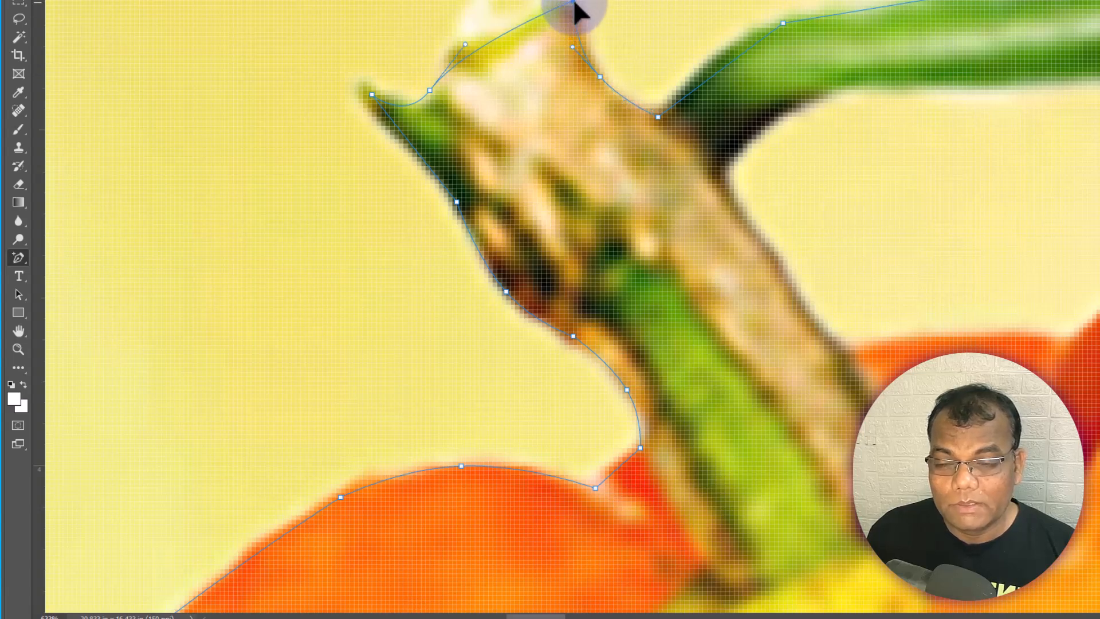
Step: Insert anchors on the two segments along the leaf stalk's upper edge and adjust them so the path follows its curve
{"action": "left_click_drag", "start_coordinate": [733, 71], "coordinate": [584, 153]}
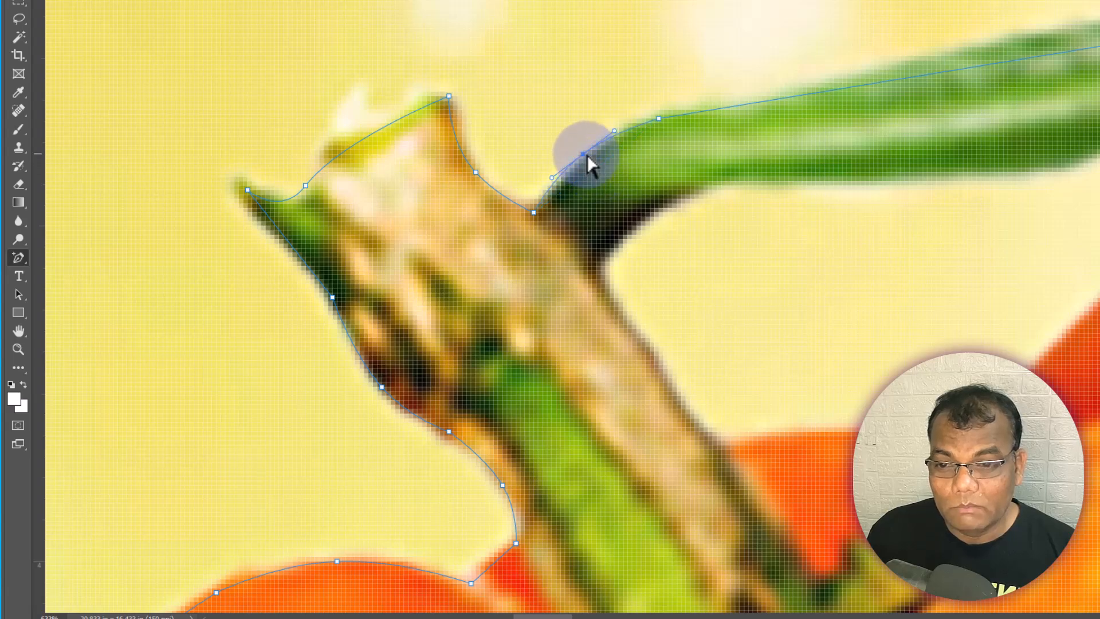
{"action": "left_click_drag", "start_coordinate": [875, 194], "coordinate": [702, 237]}
{"action": "left_click_drag", "start_coordinate": [617, 167], "coordinate": [644, 139]}
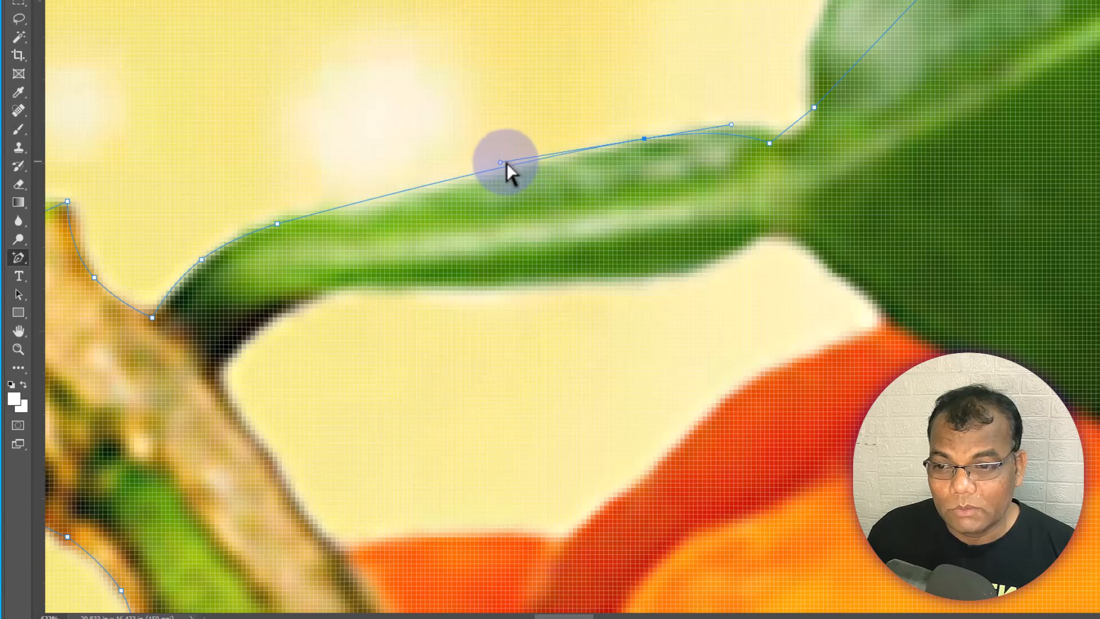
{"action": "left_click_drag", "start_coordinate": [500, 164], "coordinate": [496, 177]}
Step: Add an anchor to the short segment where the stalk joins the leaf and fit it into the notch
{"action": "scroll", "coordinate": [745, 194], "scroll_direction": "down", "scroll_amount": 3}
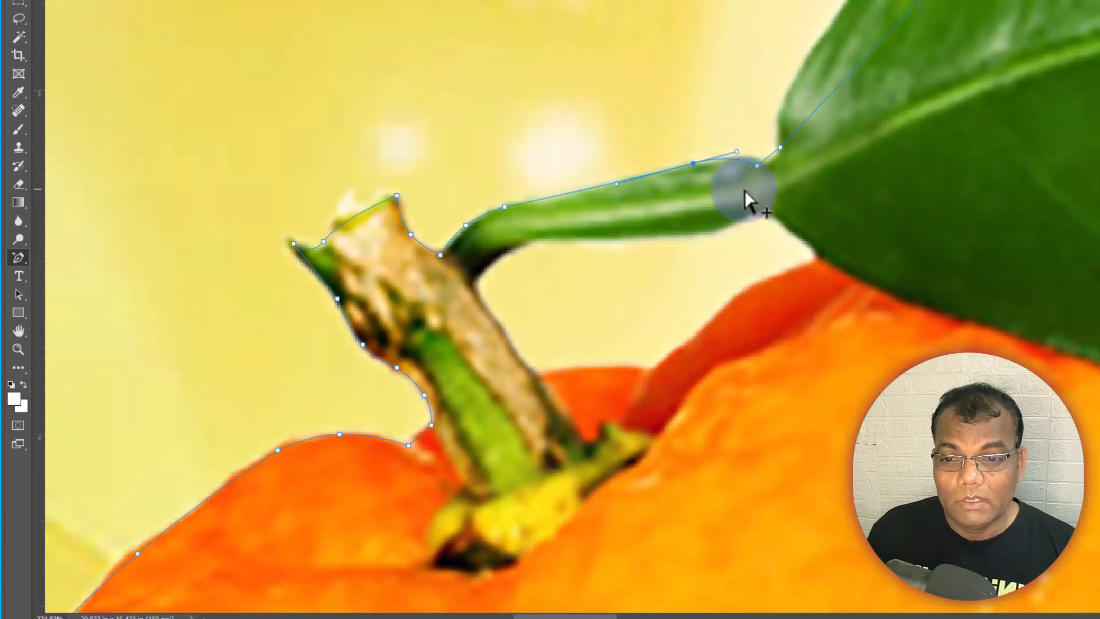
{"action": "scroll", "coordinate": [760, 192], "scroll_direction": "up", "scroll_amount": 3}
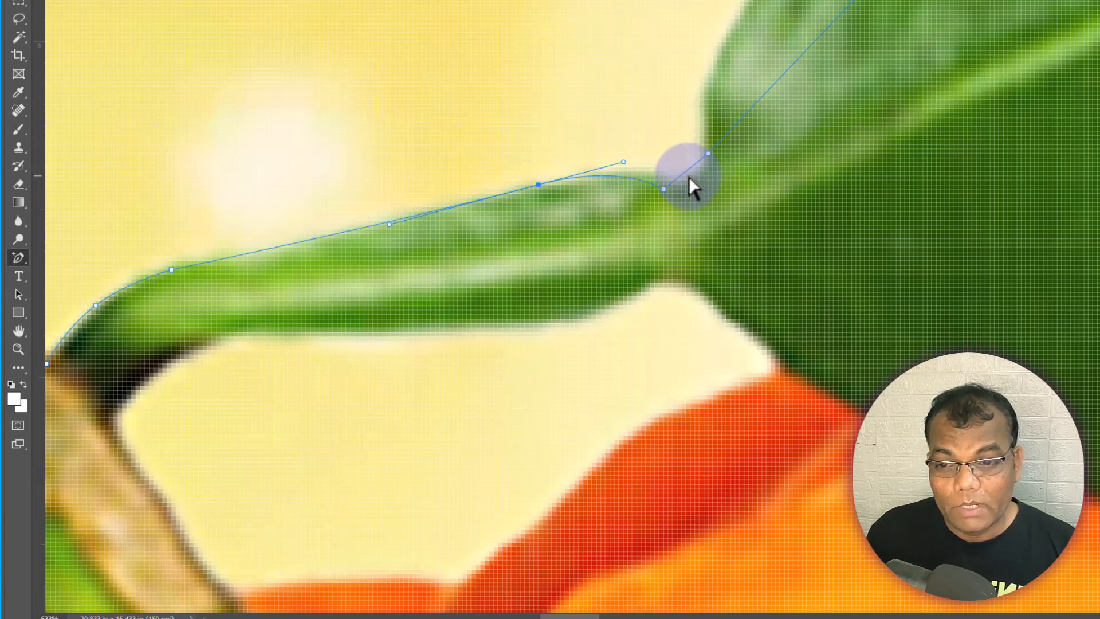
{"action": "left_click", "coordinate": [687, 171]}
Step: Add an anchor to the leaf's upper-left segment and pull it outward onto the leaf edge
{"action": "scroll", "coordinate": [694, 178], "scroll_direction": "down", "scroll_amount": 6}
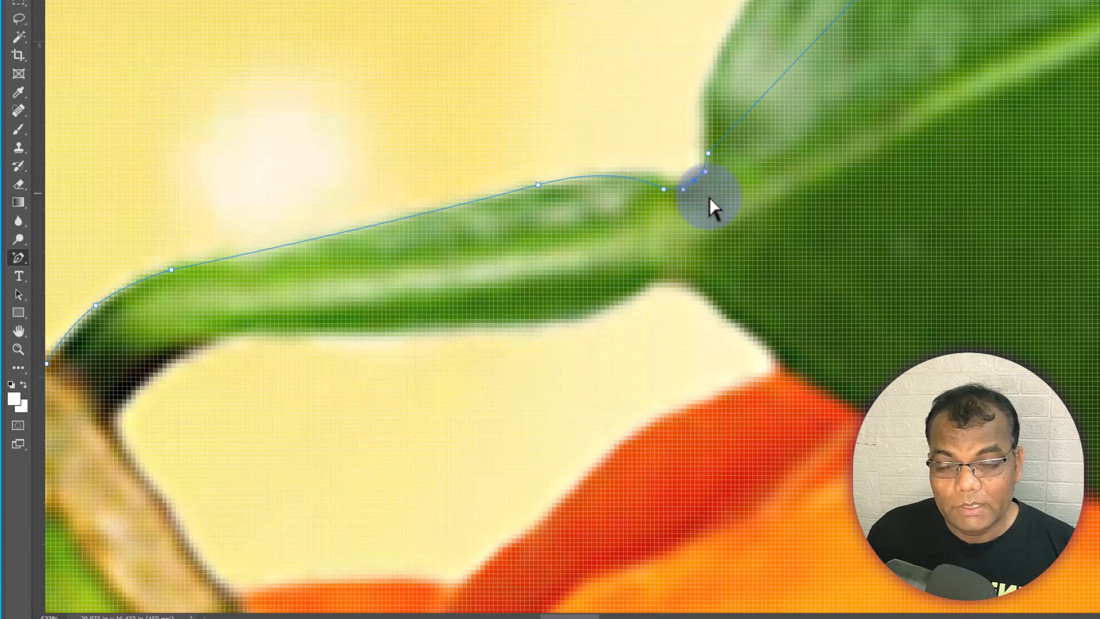
{"action": "scroll", "coordinate": [698, 242], "scroll_direction": "down", "scroll_amount": 2}
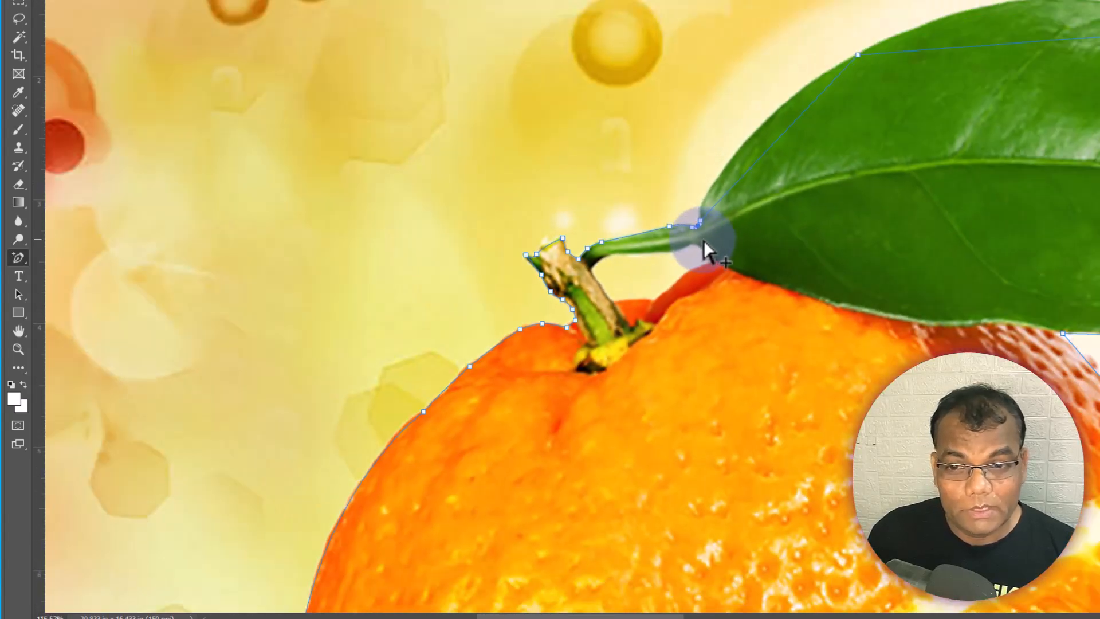
{"action": "scroll", "coordinate": [882, 80], "scroll_direction": "up", "scroll_amount": 2}
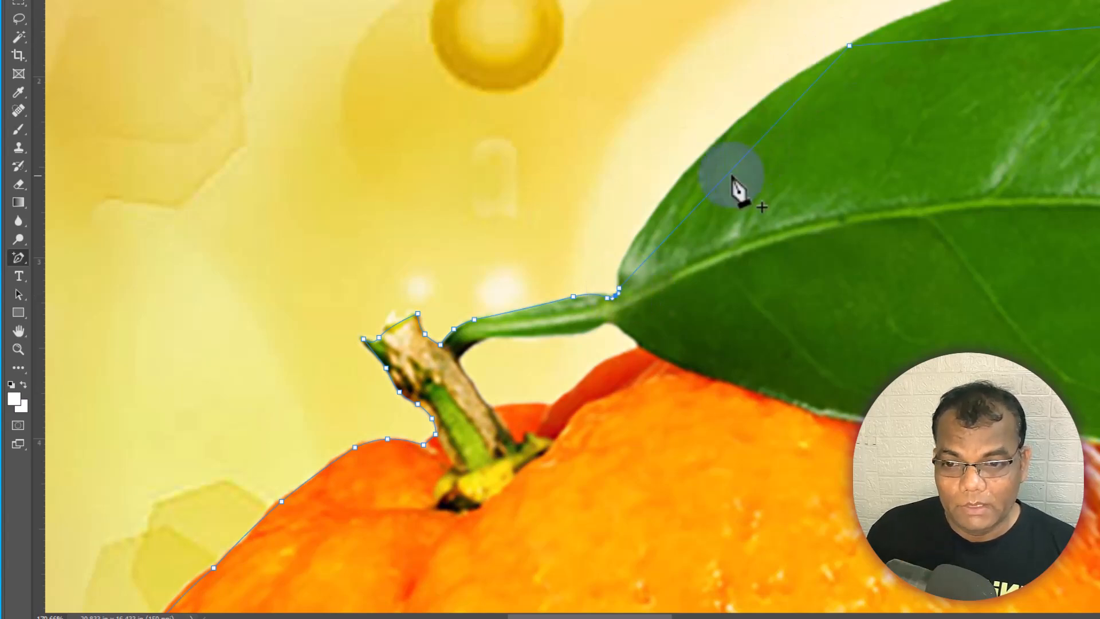
{"action": "left_click", "coordinate": [730, 172]}
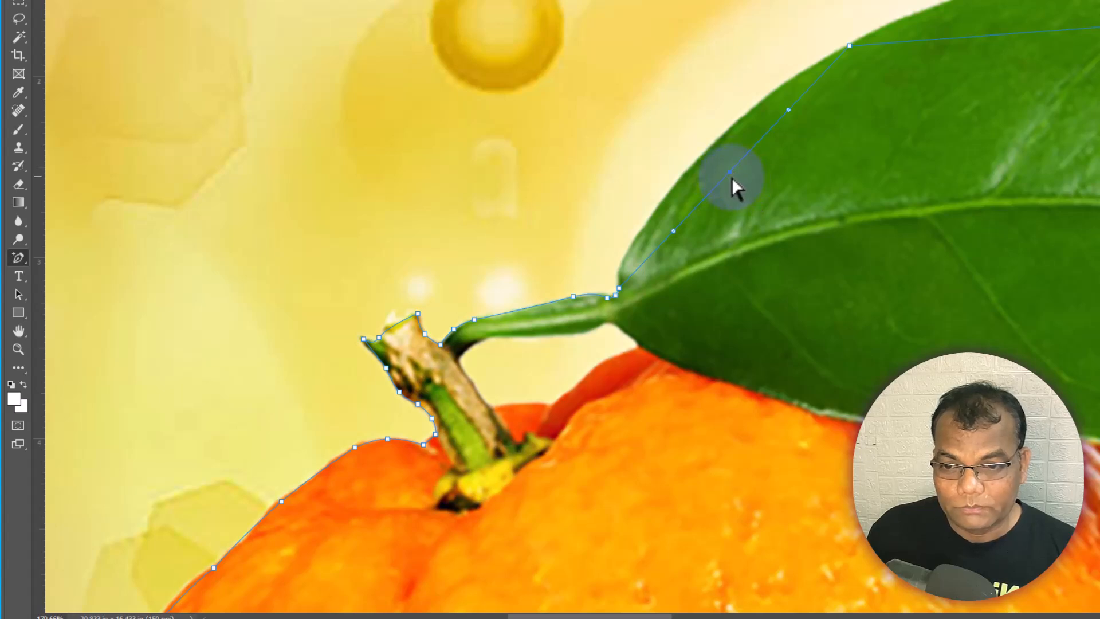
{"action": "left_click_drag", "start_coordinate": [731, 174], "coordinate": [691, 166]}
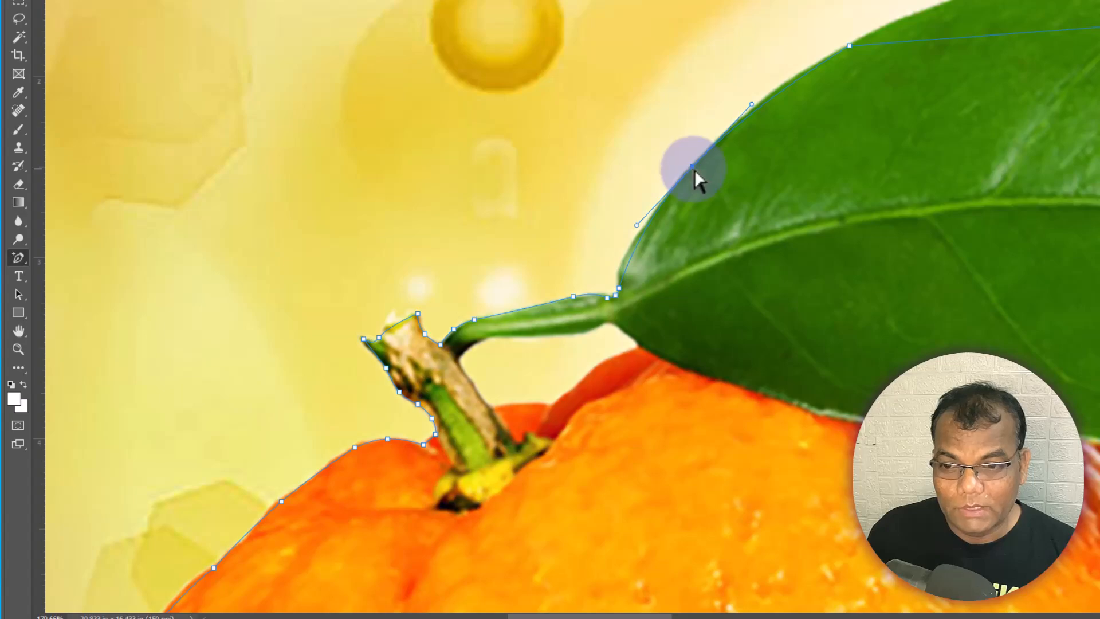
Step: Add an anchor to the segment across the top of the leaf and raise it to the leaf's crest
{"action": "scroll", "coordinate": [735, 163], "scroll_direction": "down", "scroll_amount": 2}
{"action": "scroll", "coordinate": [734, 163], "scroll_direction": "down", "scroll_amount": 4}
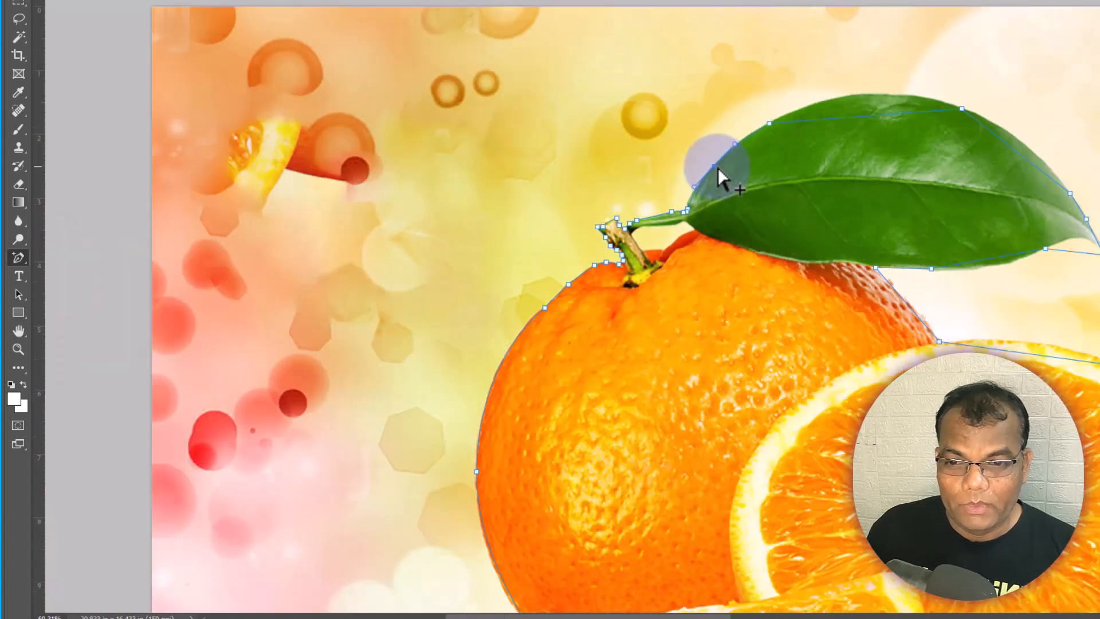
{"action": "scroll", "coordinate": [776, 122], "scroll_direction": "up", "scroll_amount": 4}
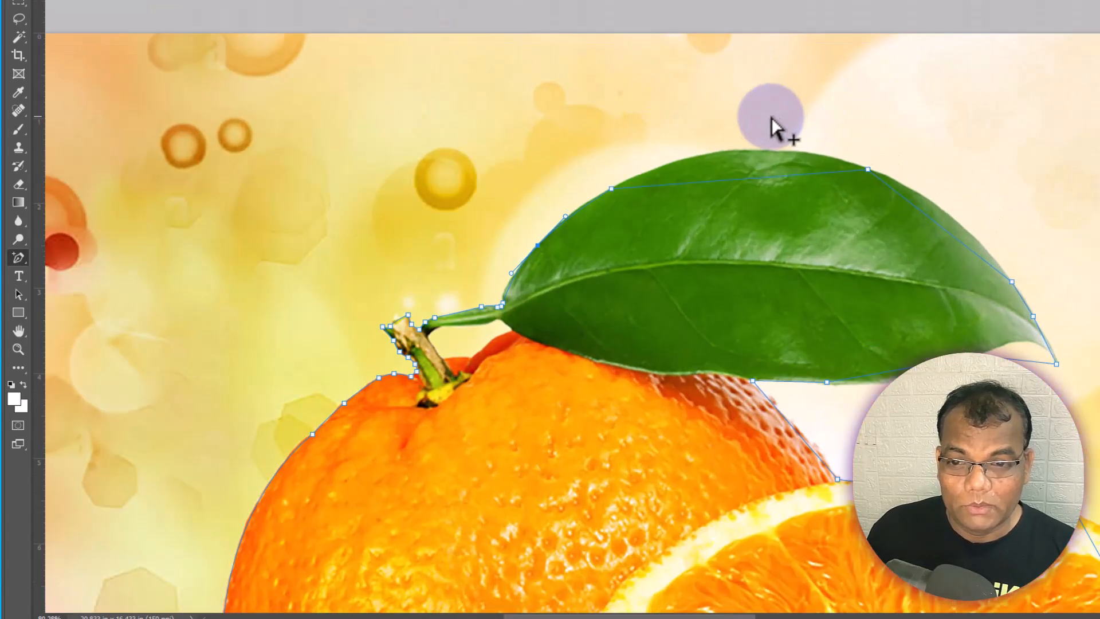
{"action": "left_click", "coordinate": [718, 204]}
{"action": "left_click_drag", "start_coordinate": [717, 204], "coordinate": [712, 158]}
Step: Insert an anchor on the leaf's upper-right segment and move it outward to match the sloping edge
{"action": "scroll", "coordinate": [716, 177], "scroll_direction": "down", "scroll_amount": 2}
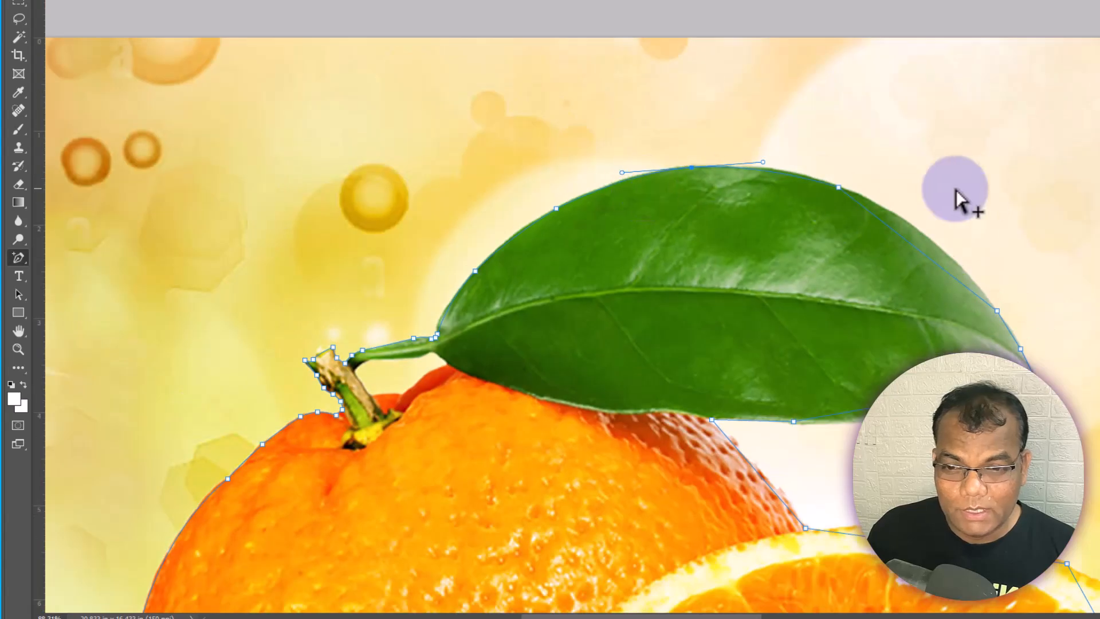
{"action": "scroll", "coordinate": [973, 246], "scroll_direction": "up", "scroll_amount": 2}
{"action": "scroll", "coordinate": [1008, 248], "scroll_direction": "down", "scroll_amount": 2}
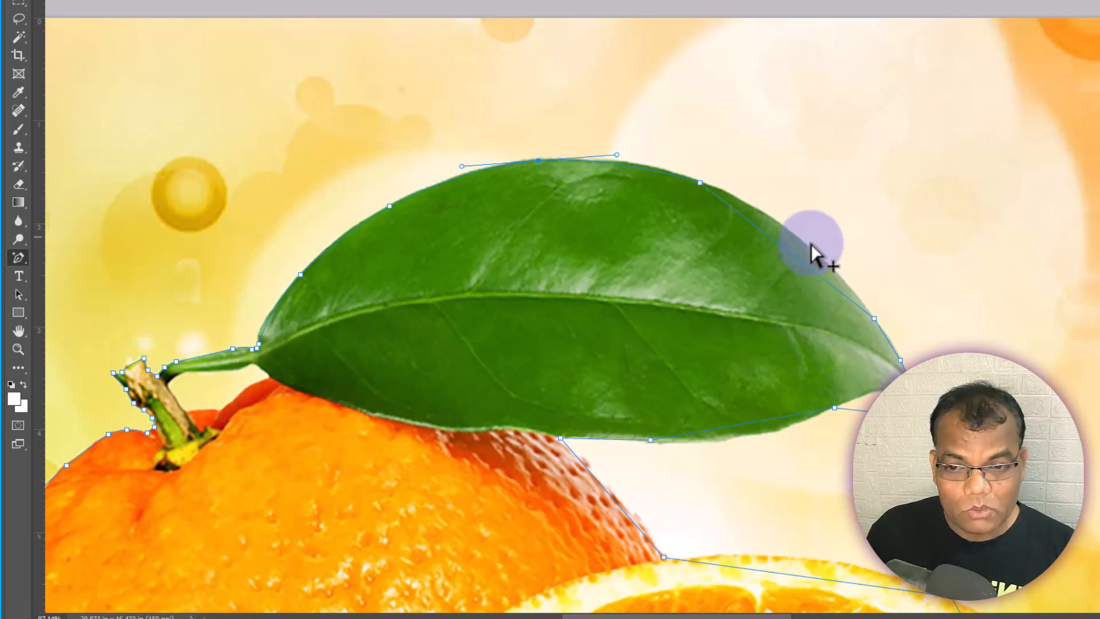
{"action": "scroll", "coordinate": [825, 255], "scroll_direction": "up", "scroll_amount": 1}
{"action": "scroll", "coordinate": [802, 263], "scroll_direction": "down", "scroll_amount": 3}
{"action": "scroll", "coordinate": [822, 264], "scroll_direction": "up", "scroll_amount": 5}
{"action": "scroll", "coordinate": [816, 266], "scroll_direction": "down", "scroll_amount": 4}
{"action": "scroll", "coordinate": [809, 276], "scroll_direction": "up", "scroll_amount": 1}
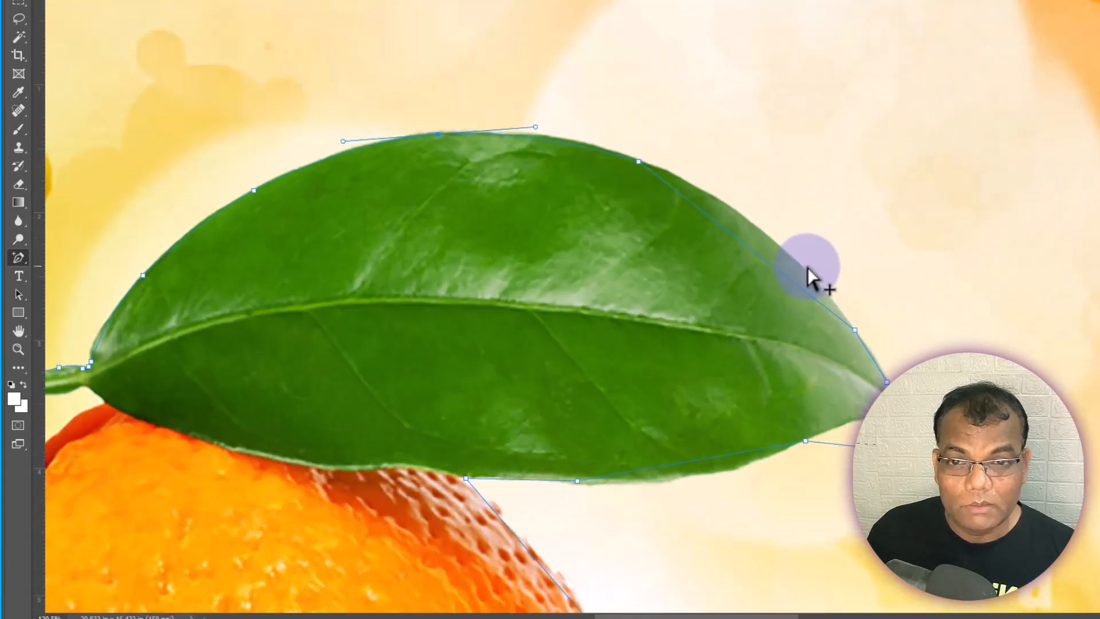
{"action": "left_click", "coordinate": [747, 249]}
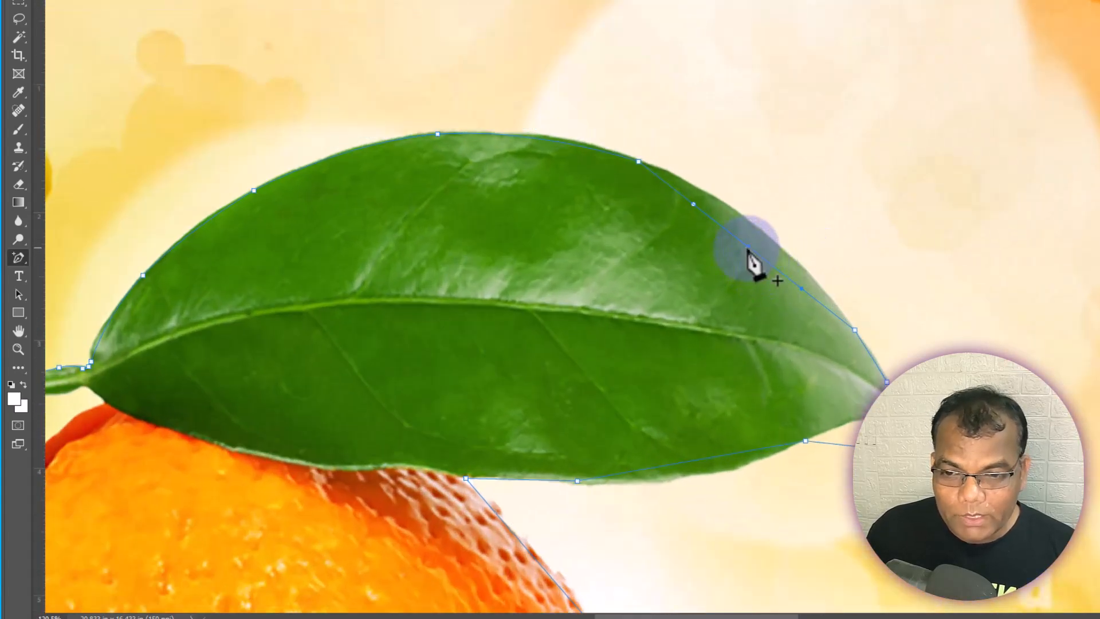
{"action": "left_click_drag", "start_coordinate": [749, 250], "coordinate": [758, 228]}
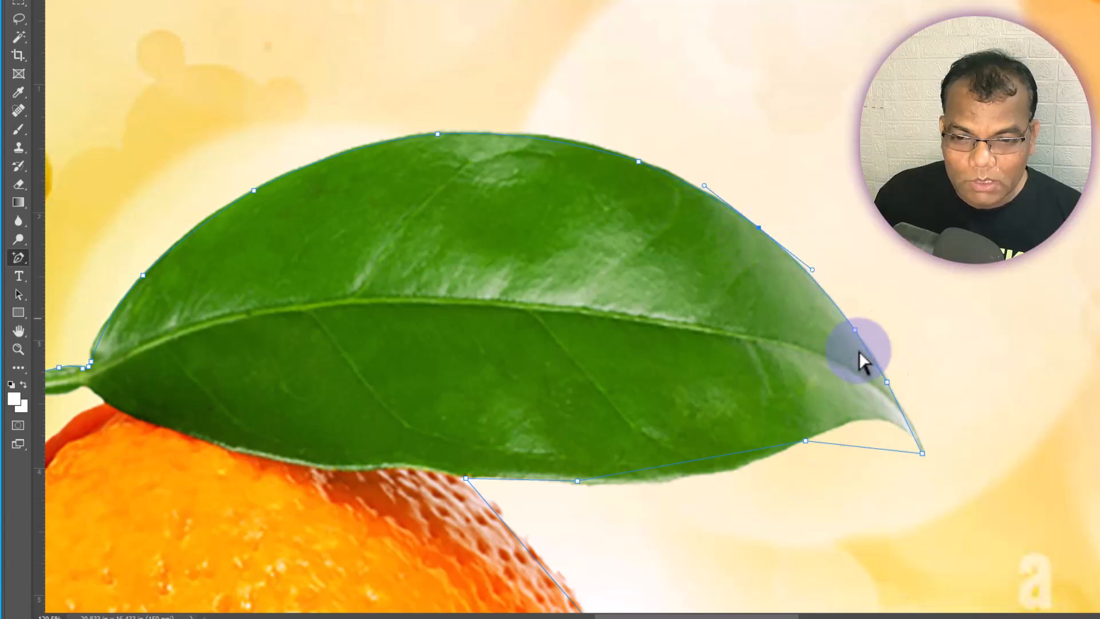
Step: Add anchors beneath the leaf's tip and along its underside, moving them up and down respectively to match the edge
{"action": "left_click", "coordinate": [871, 447]}
{"action": "left_click_drag", "start_coordinate": [872, 450], "coordinate": [884, 424]}
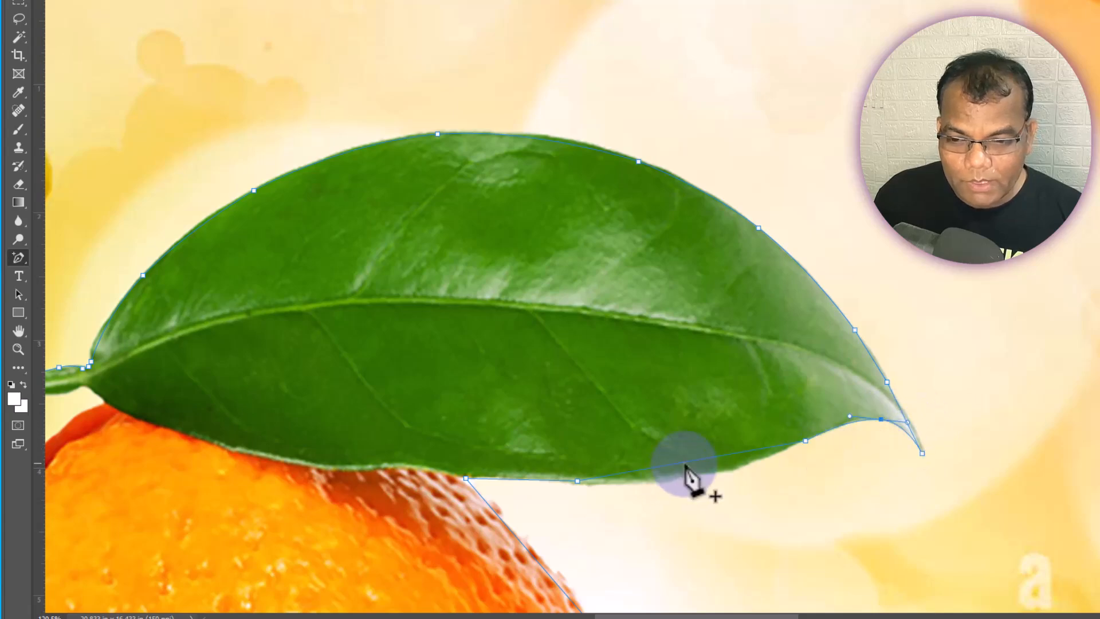
{"action": "left_click_drag", "start_coordinate": [685, 463], "coordinate": [686, 476]}
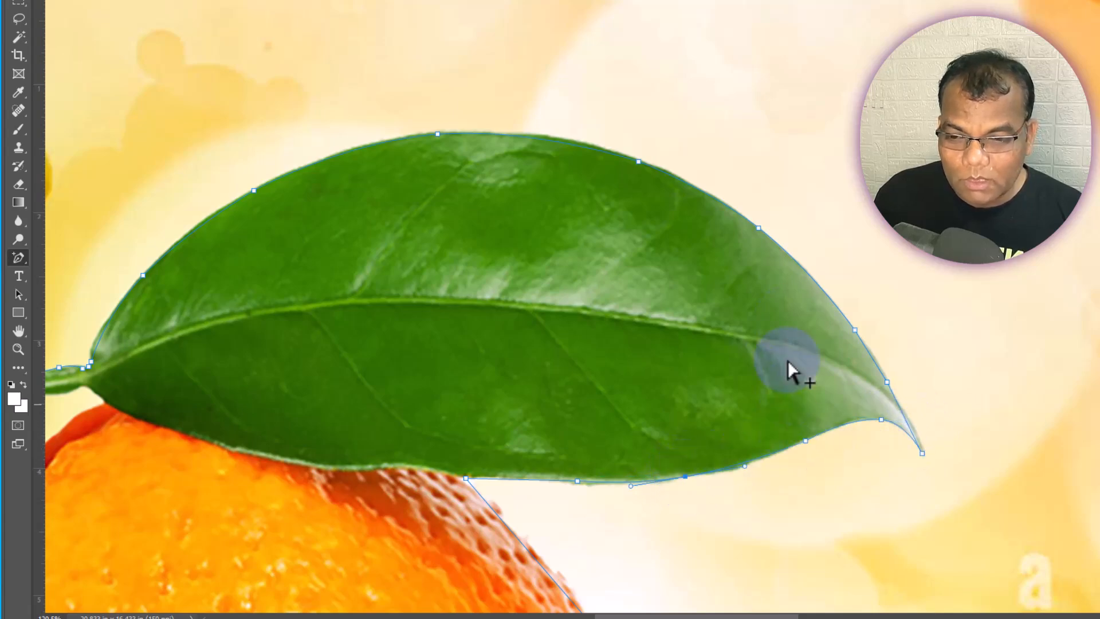
Step: Add an anchor to the segment atop the halved orange and raise it to follow the rim
{"action": "scroll", "coordinate": [791, 401], "scroll_direction": "down", "scroll_amount": 5}
{"action": "scroll", "coordinate": [834, 350], "scroll_direction": "down", "scroll_amount": 1}
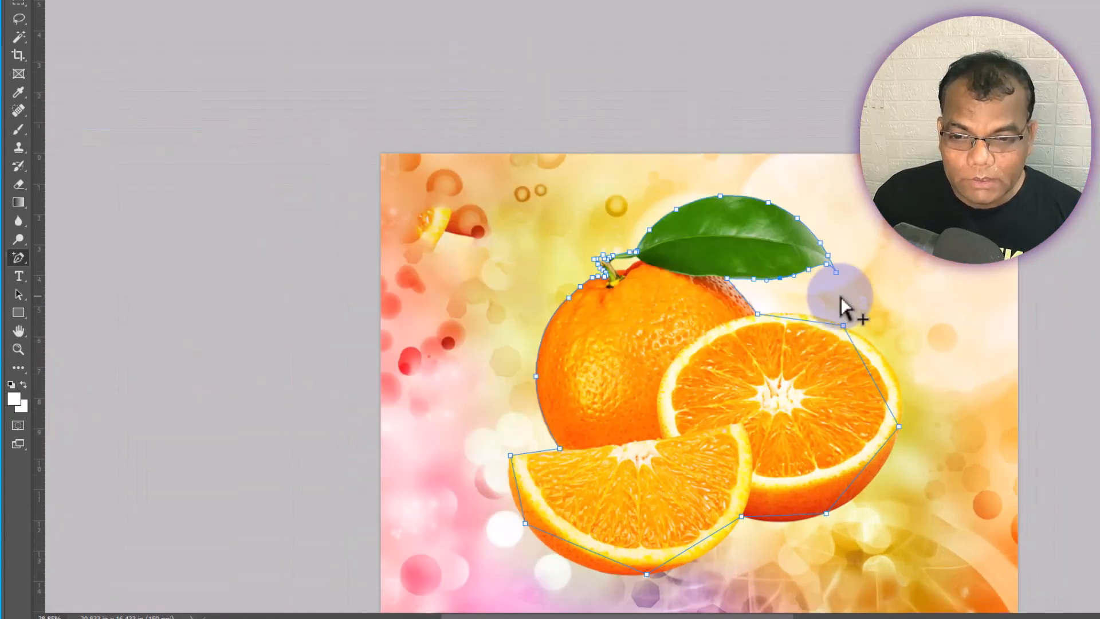
{"action": "scroll", "coordinate": [833, 350], "scroll_direction": "up", "scroll_amount": 4}
{"action": "left_click", "coordinate": [761, 324]}
{"action": "left_click_drag", "start_coordinate": [761, 324], "coordinate": [768, 314]}
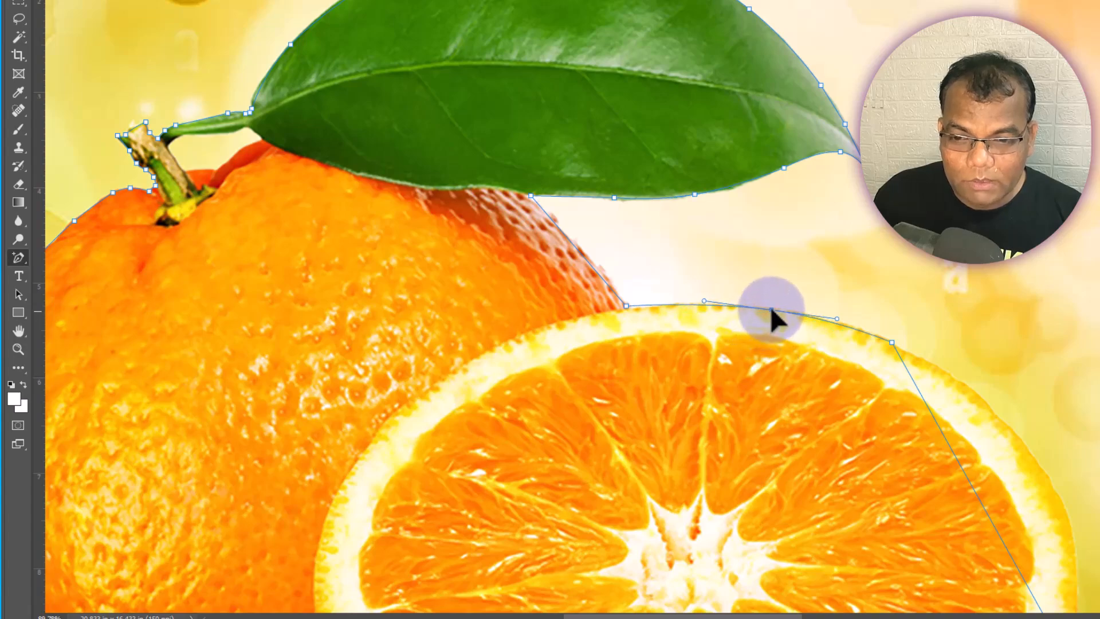
Step: Curve the halved orange's upper-right and lower-right segments outward with added anchors, and nudge the anchor between them onto the edge
{"action": "scroll", "coordinate": [758, 319], "scroll_direction": "down", "scroll_amount": 3}
{"action": "scroll", "coordinate": [994, 467], "scroll_direction": "down", "scroll_amount": 2}
{"action": "scroll", "coordinate": [1002, 422], "scroll_direction": "up", "scroll_amount": 2}
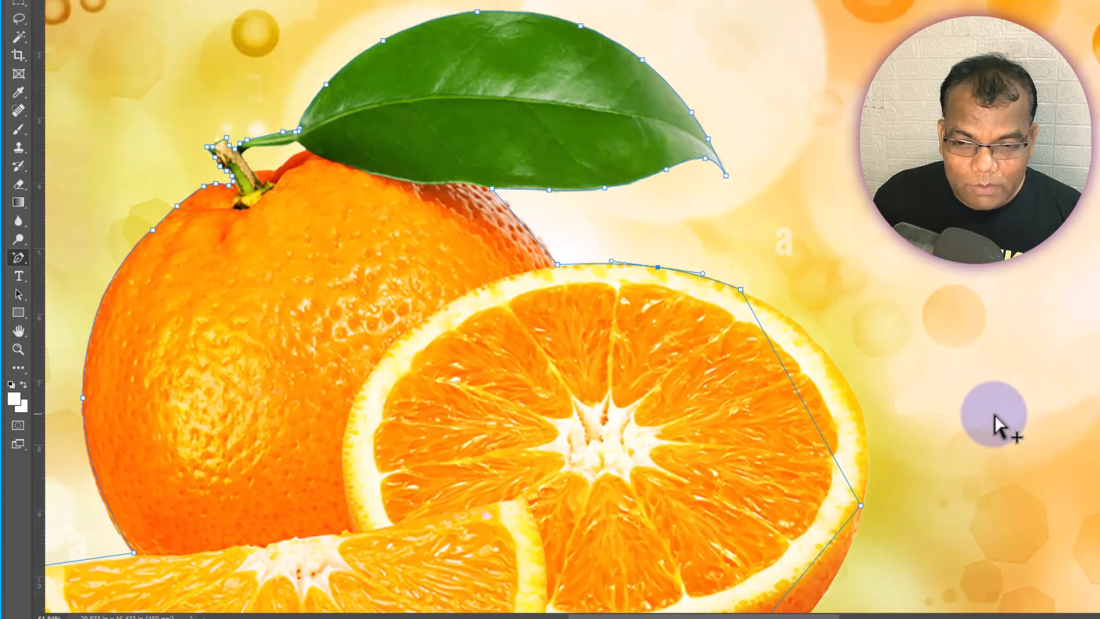
{"action": "scroll", "coordinate": [658, 400], "scroll_direction": "up", "scroll_amount": 1}
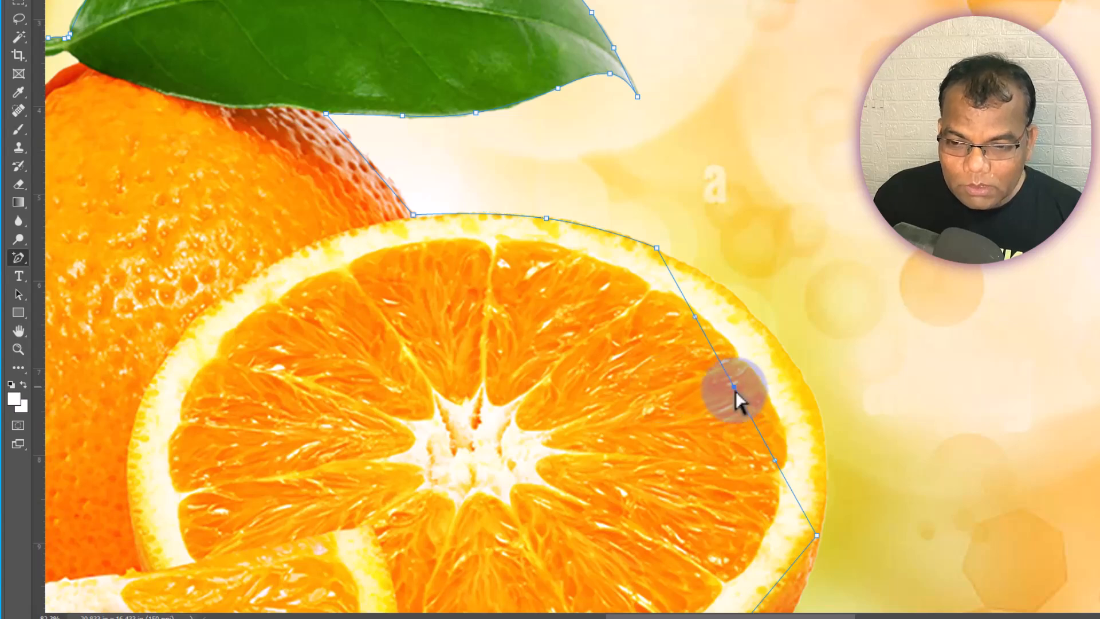
{"action": "left_click_drag", "start_coordinate": [733, 395], "coordinate": [801, 376]}
{"action": "scroll", "coordinate": [871, 388], "scroll_direction": "down", "scroll_amount": 5}
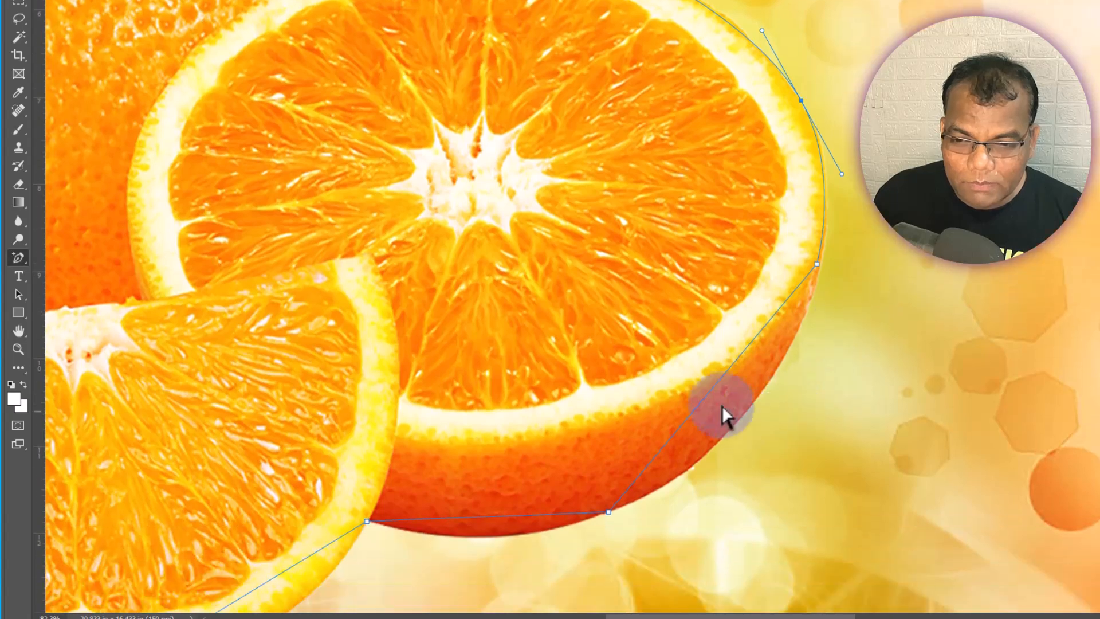
{"action": "left_click_drag", "start_coordinate": [714, 391], "coordinate": [737, 426]}
{"action": "left_click", "coordinate": [817, 264]}
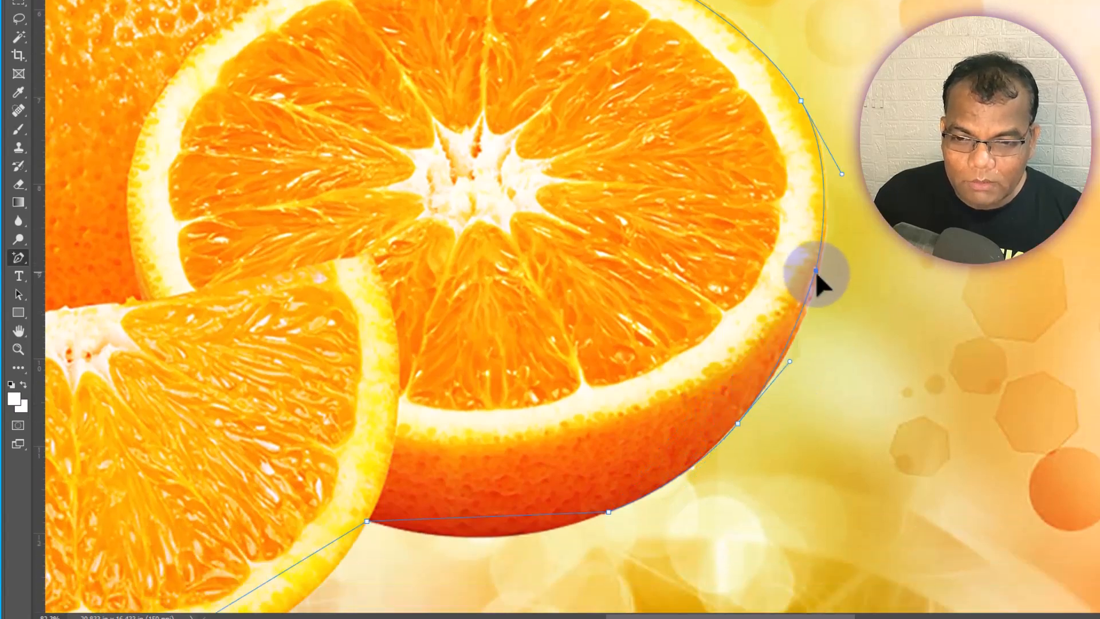
Step: Insert an anchor on the segment along the halved orange's bottom and lower it to the rind's edge
{"action": "scroll", "coordinate": [504, 469], "scroll_direction": "down", "scroll_amount": 1}
{"action": "left_click", "coordinate": [475, 471]}
{"action": "left_click_drag", "start_coordinate": [476, 475], "coordinate": [475, 491]}
Step: Add anchors to the wedge's two underside segments and its left segment, bending them outward to fit the rind
{"action": "left_click_drag", "start_coordinate": [584, 528], "coordinate": [759, 342]}
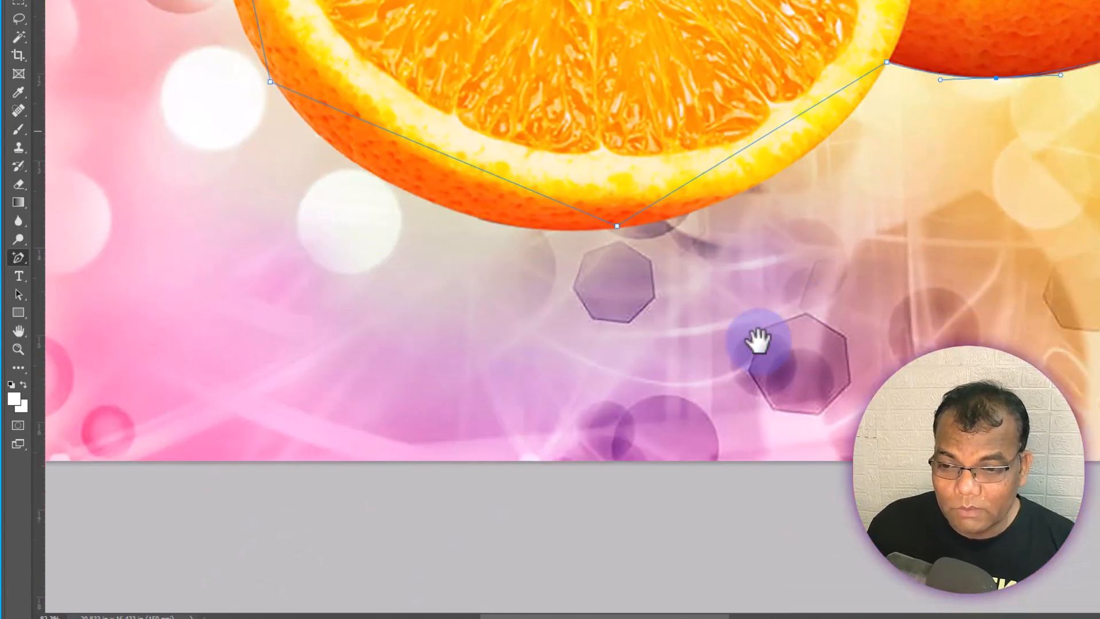
{"action": "left_click_drag", "start_coordinate": [624, 459], "coordinate": [567, 550]}
{"action": "left_click_drag", "start_coordinate": [624, 338], "coordinate": [604, 367]}
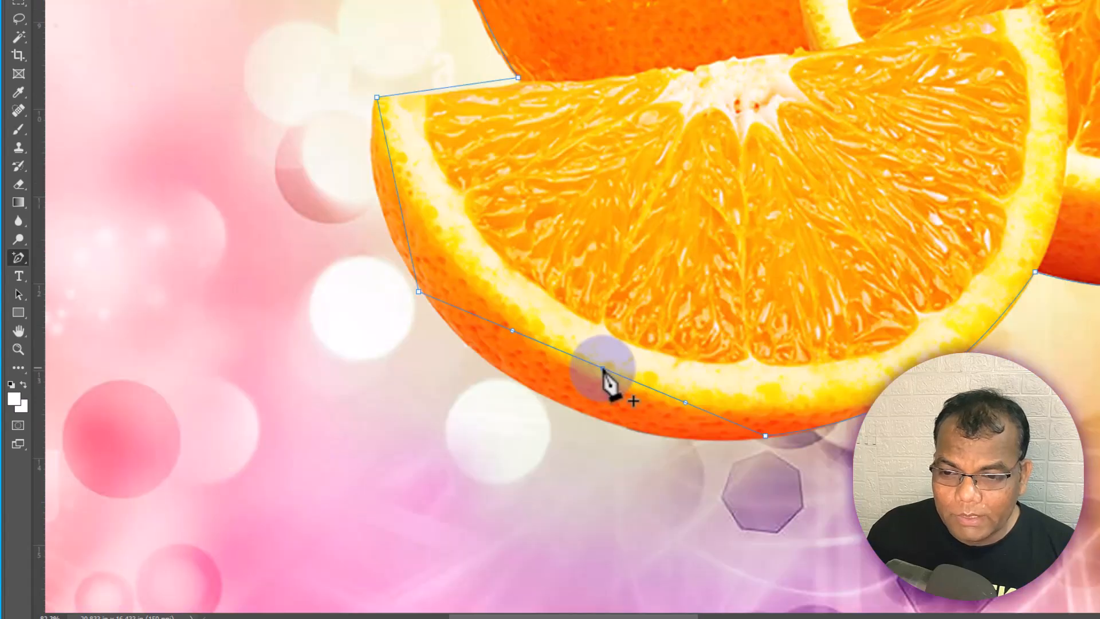
{"action": "left_click_drag", "start_coordinate": [598, 366], "coordinate": [586, 397]}
{"action": "scroll", "coordinate": [554, 287], "scroll_direction": "down", "scroll_amount": 6}
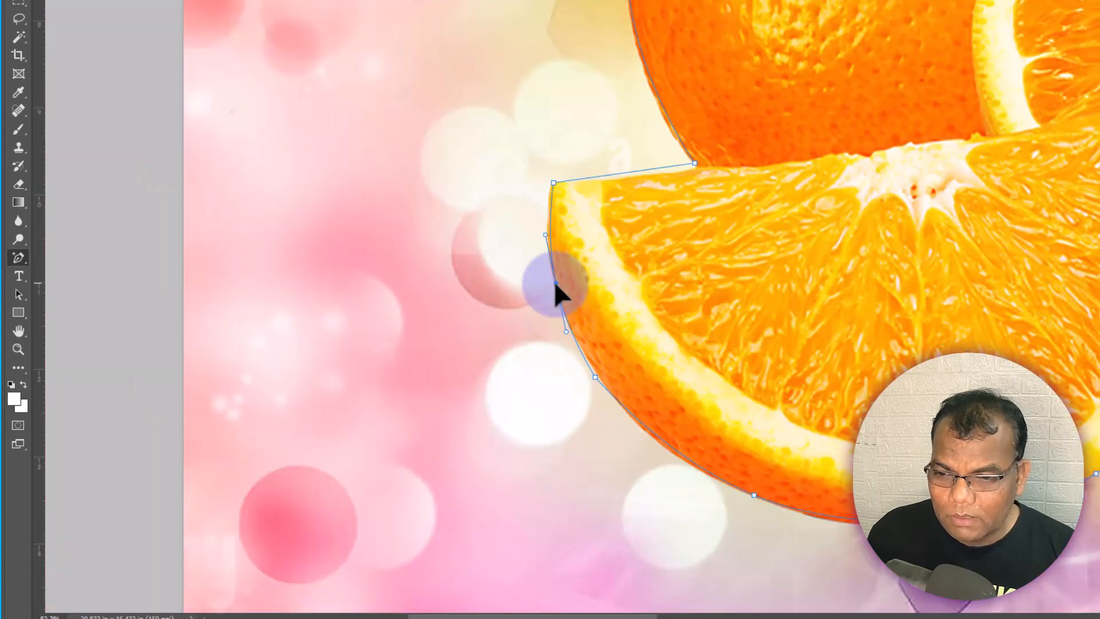
{"action": "scroll", "coordinate": [621, 478], "scroll_direction": "down", "scroll_amount": 1}
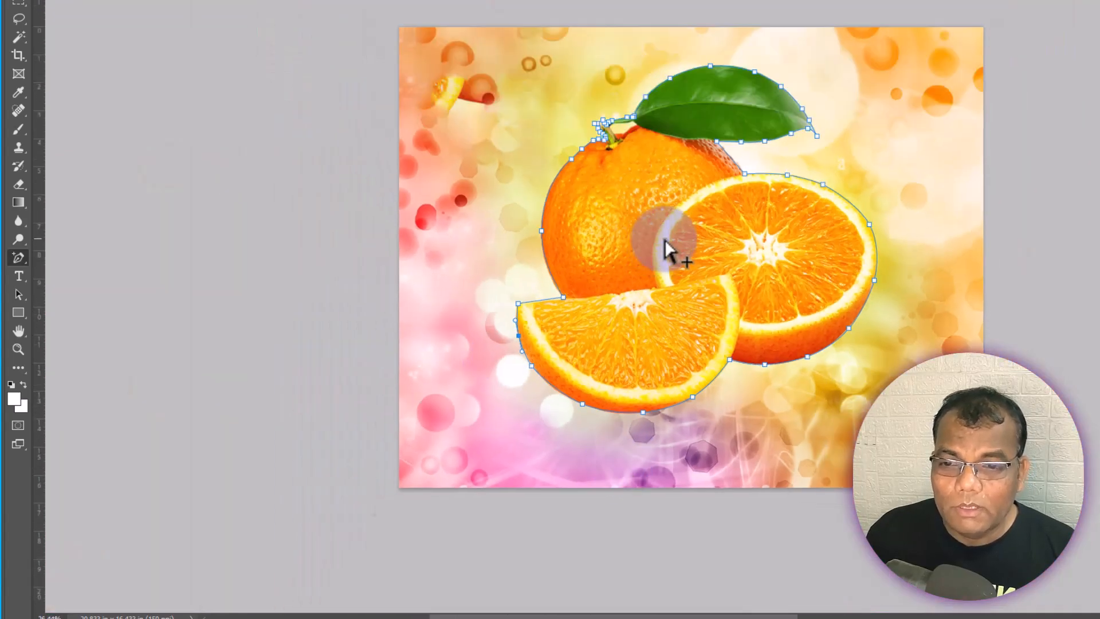
Step: Convert the closed path around the fruit and leaf into a selection and cut that area out of the image
{"action": "scroll", "coordinate": [666, 248], "scroll_direction": "up", "scroll_amount": 2}
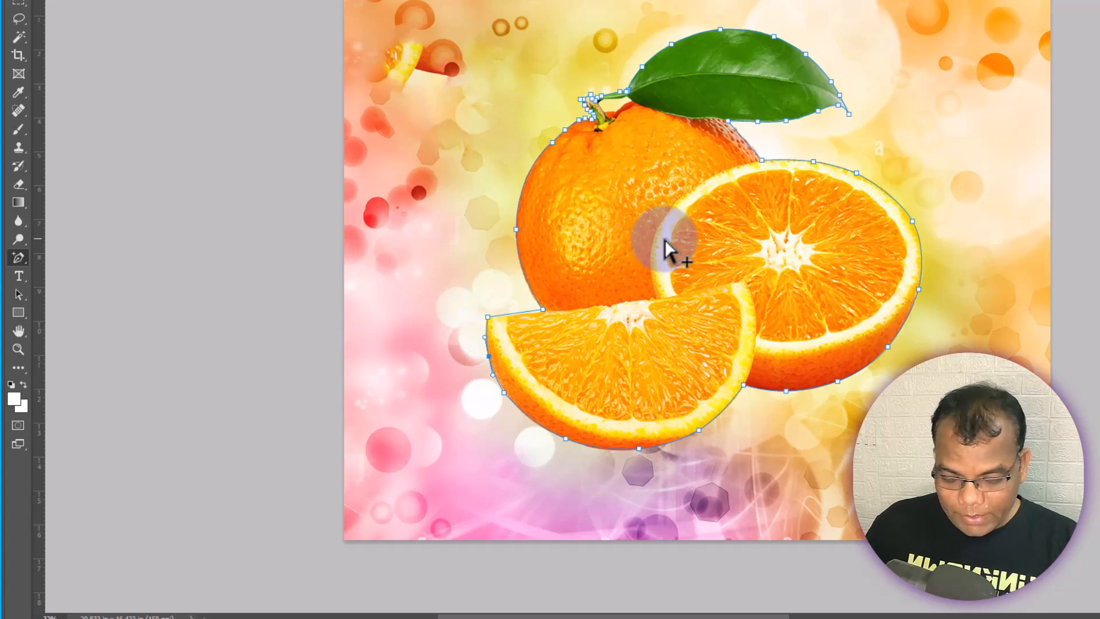
{"action": "key", "text": "ctrl+Return"}
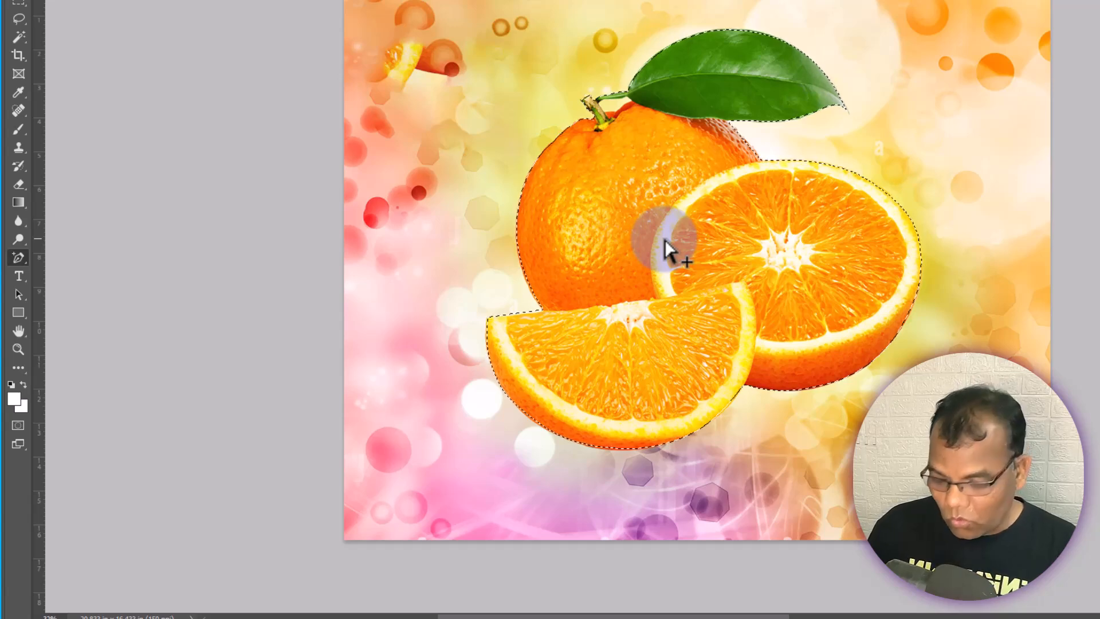
{"action": "key", "text": "Delete"}
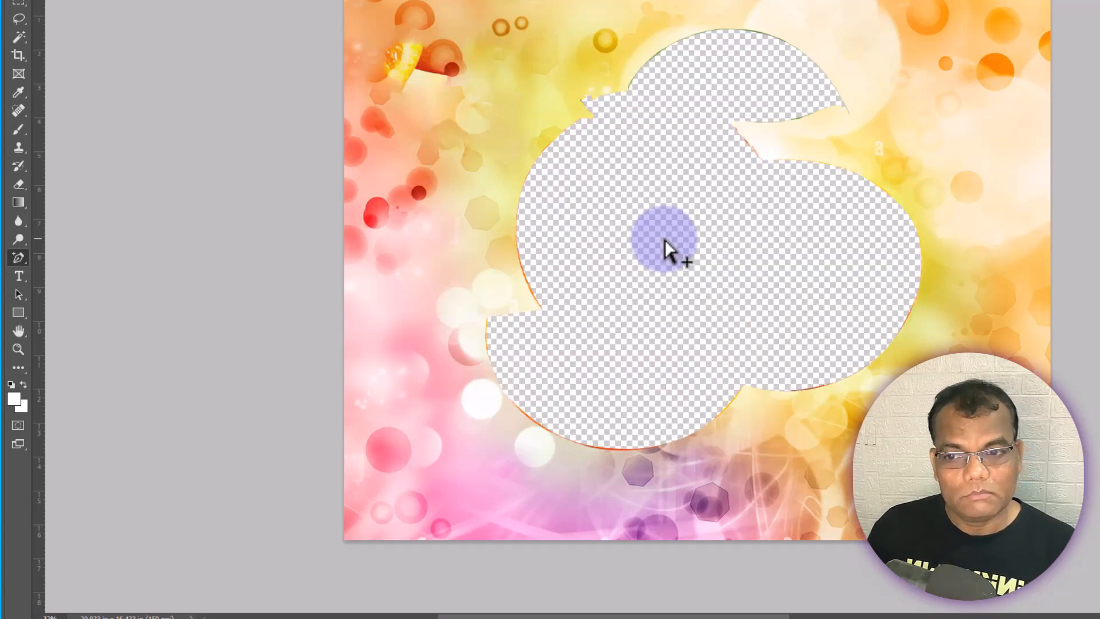
Step: Move the remaining background layer down and to the left with the Move tool
{"action": "scroll", "coordinate": [528, 241], "scroll_direction": "down", "scroll_amount": 2}
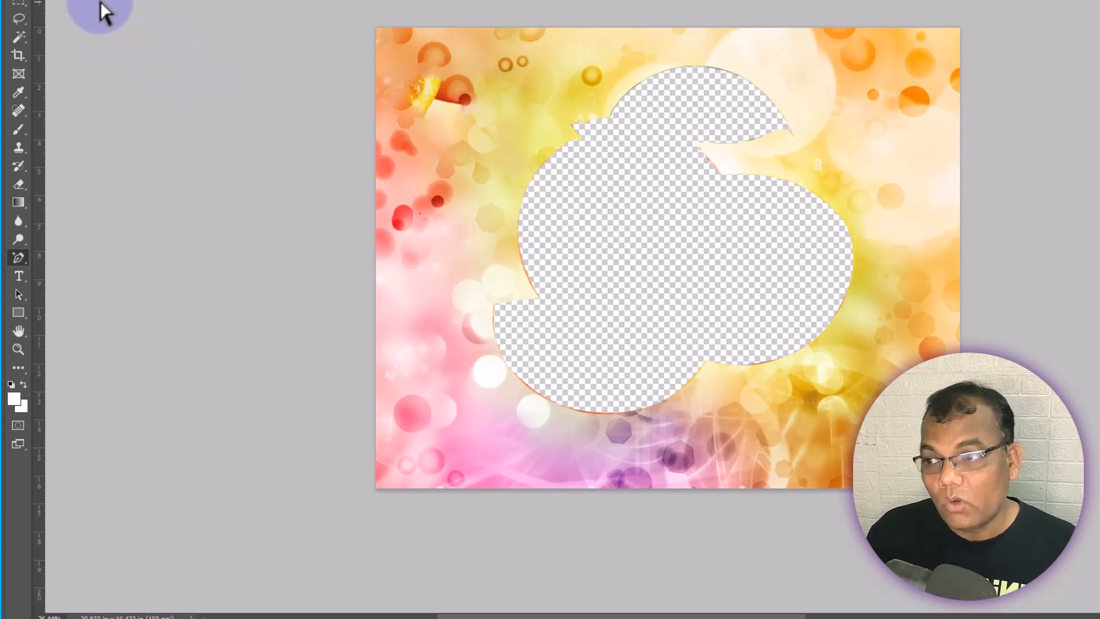
{"action": "left_click", "coordinate": [16, 55]}
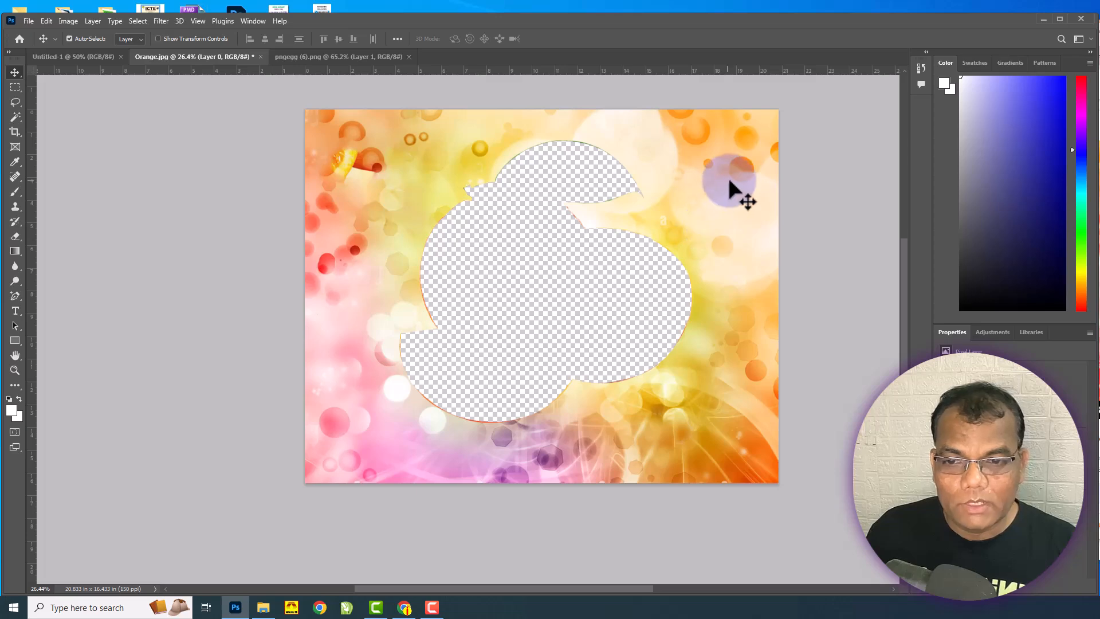
{"action": "left_click_drag", "start_coordinate": [728, 181], "coordinate": [673, 235]}
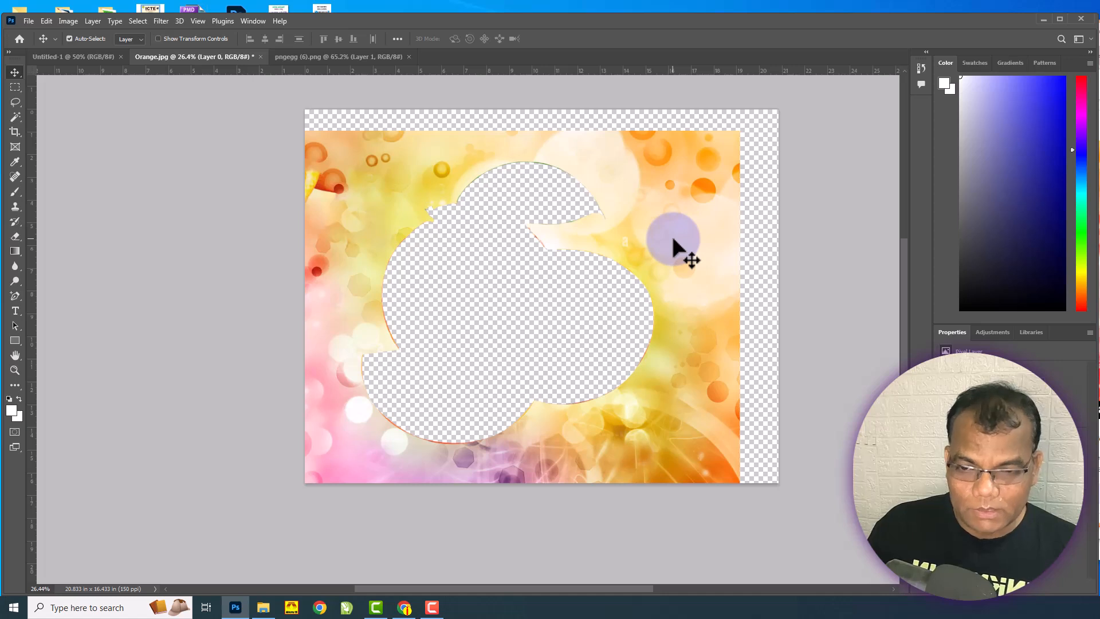
Step: Paste the cut oranges and leaf as a new layer above the background, and delete Layer 0
{"action": "key", "text": "F7"}
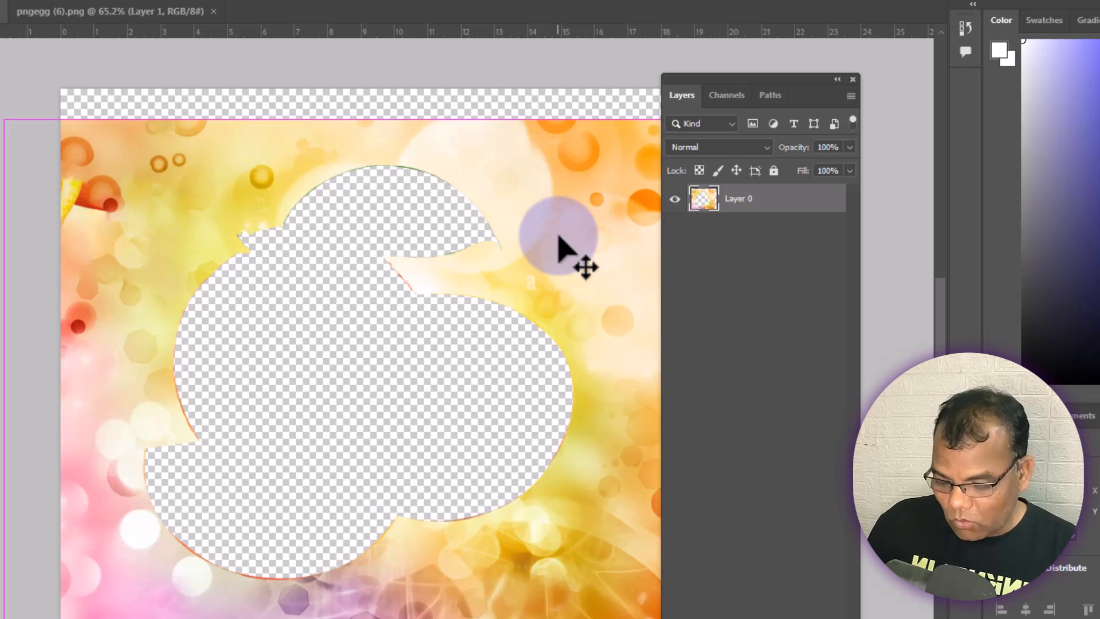
{"action": "key", "text": "ctrl+v"}
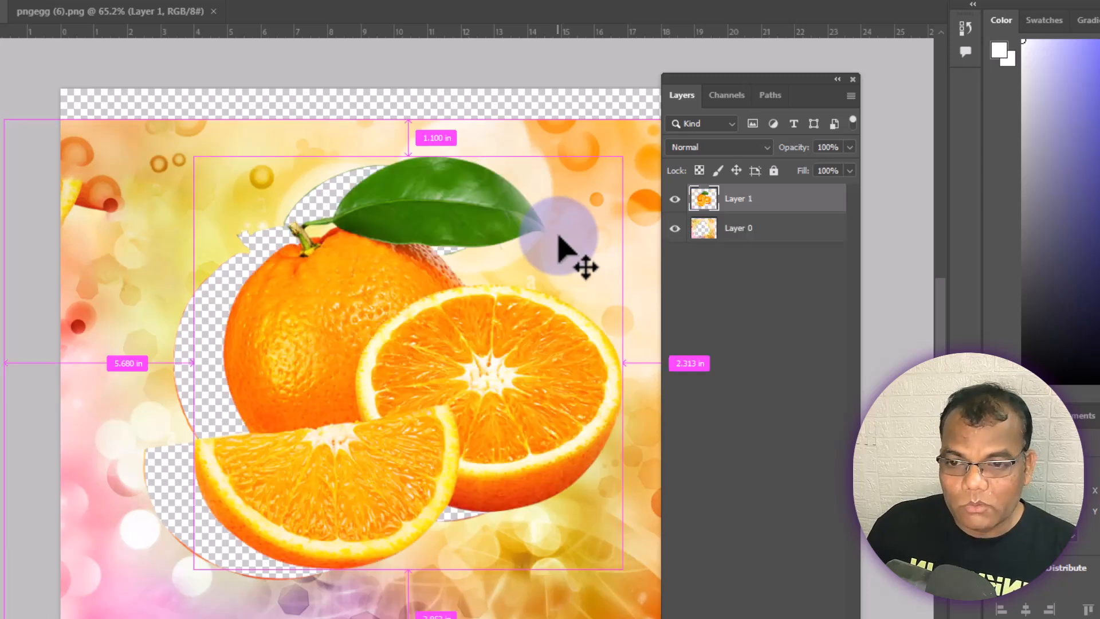
{"action": "left_click", "coordinate": [781, 229]}
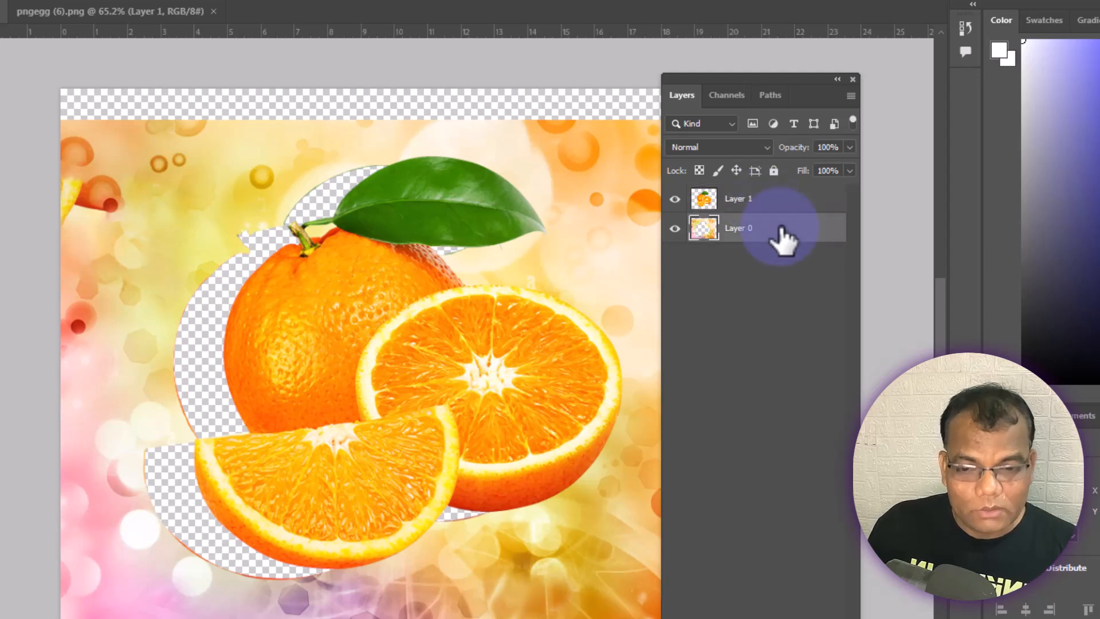
{"action": "key", "text": "Delete"}
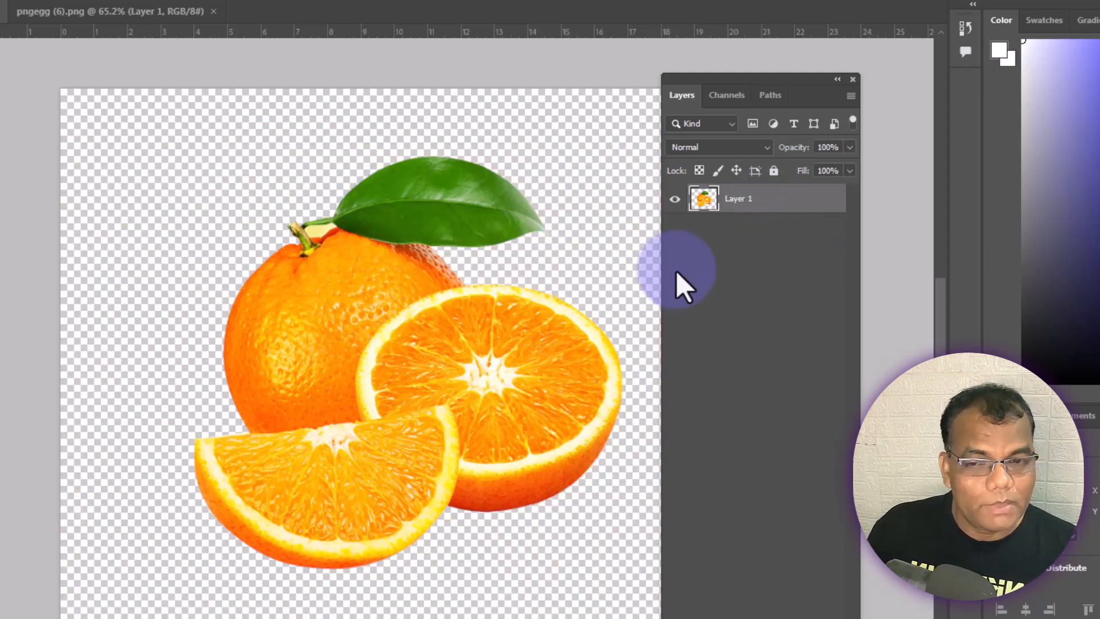
Step: Reposition the oranges and scale them up with Free Transform to about 16.7 in wide and 16.1 in high, nearly filling the canvas
{"action": "scroll", "coordinate": [417, 300], "scroll_direction": "down", "scroll_amount": 1}
{"action": "left_click_drag", "start_coordinate": [426, 229], "coordinate": [373, 210]}
{"action": "scroll", "coordinate": [361, 220], "scroll_direction": "down", "scroll_amount": 3}
{"action": "key", "text": "ctrl+t"}
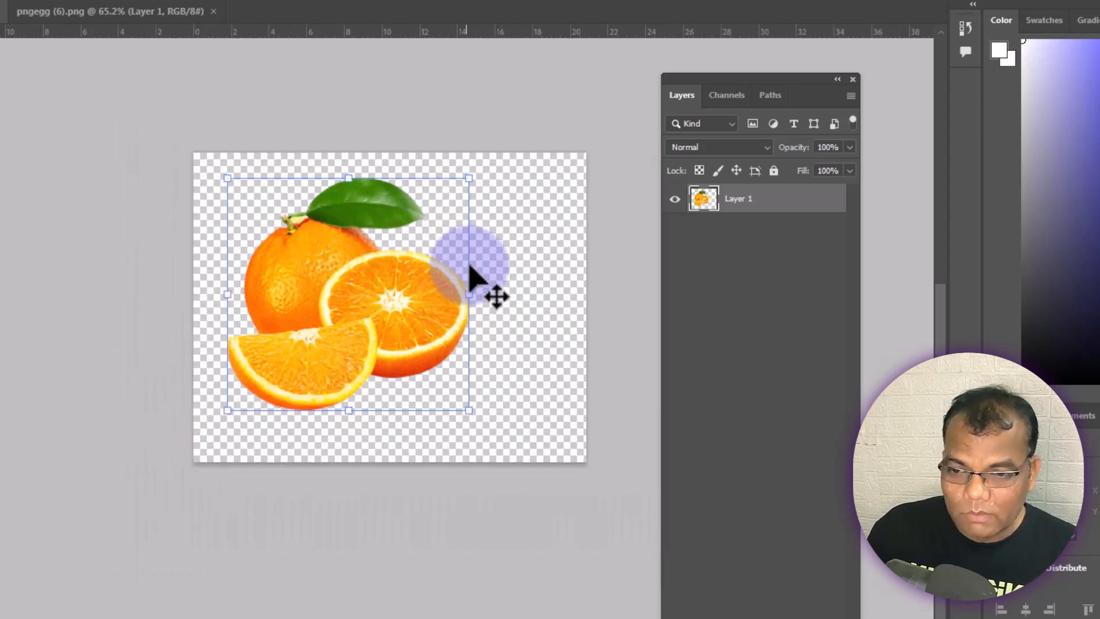
{"action": "left_click_drag", "start_coordinate": [472, 413], "coordinate": [519, 459]}
{"action": "left_click_drag", "start_coordinate": [518, 178], "coordinate": [542, 156]}
{"action": "key", "text": "Return"}
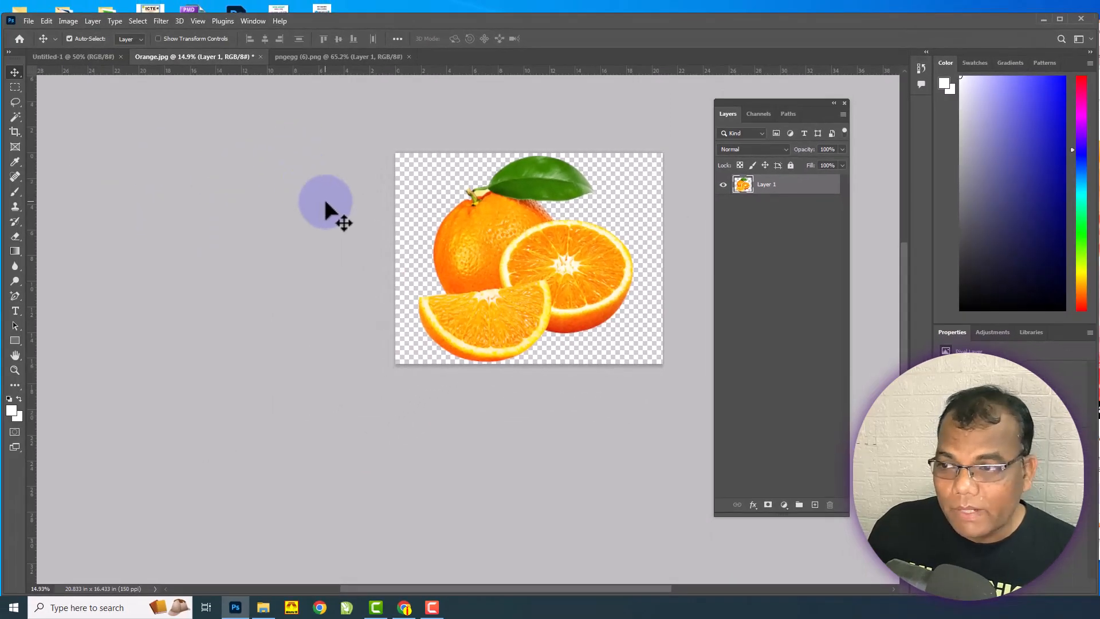
Step: Export the image using Export As with the format set to PNG
{"action": "left_click", "coordinate": [29, 21]}
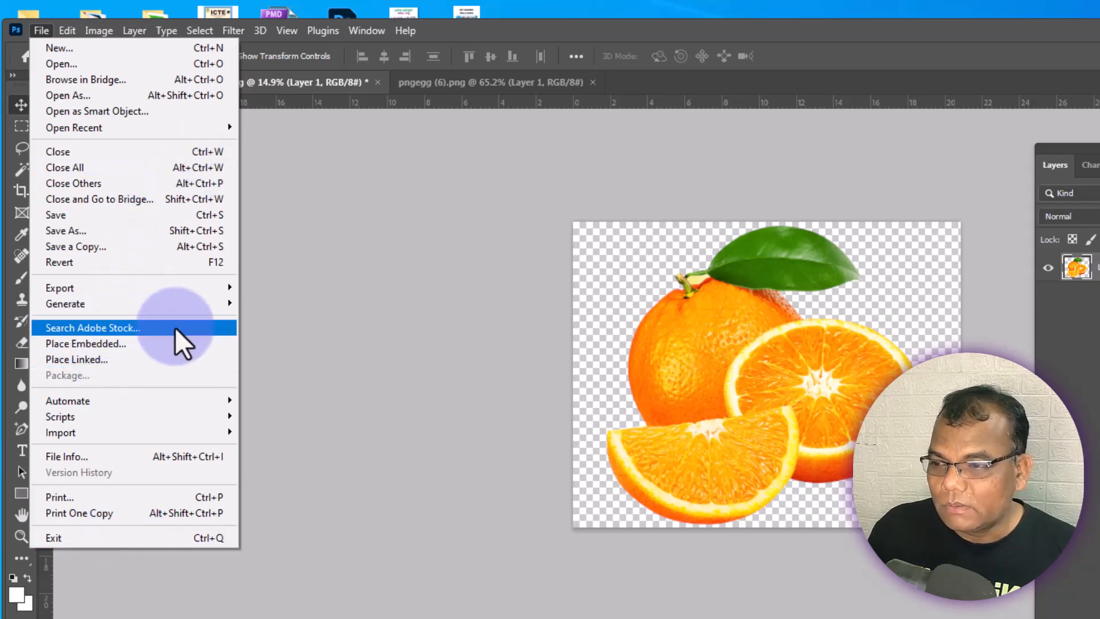
{"action": "mouse_move", "coordinate": [104, 289]}
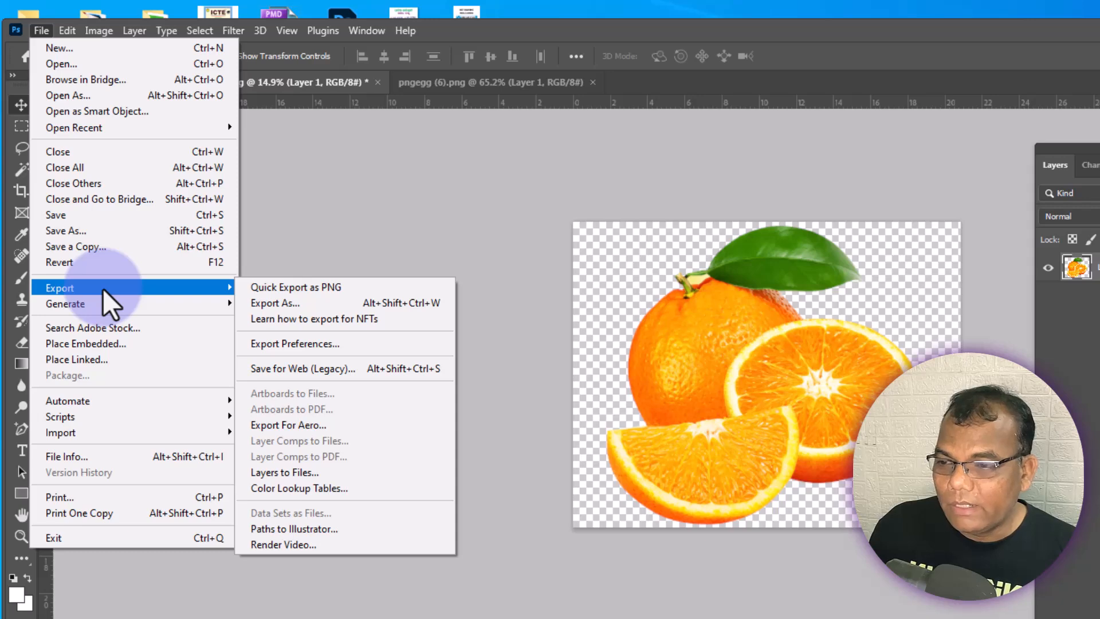
{"action": "left_click", "coordinate": [318, 302]}
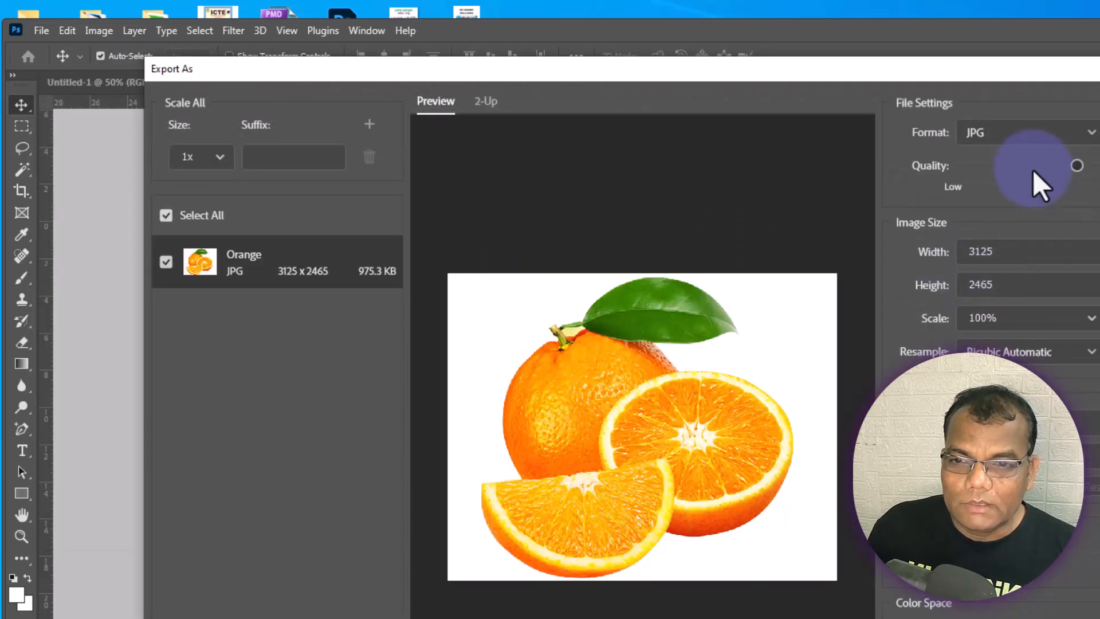
{"action": "left_click", "coordinate": [1054, 139]}
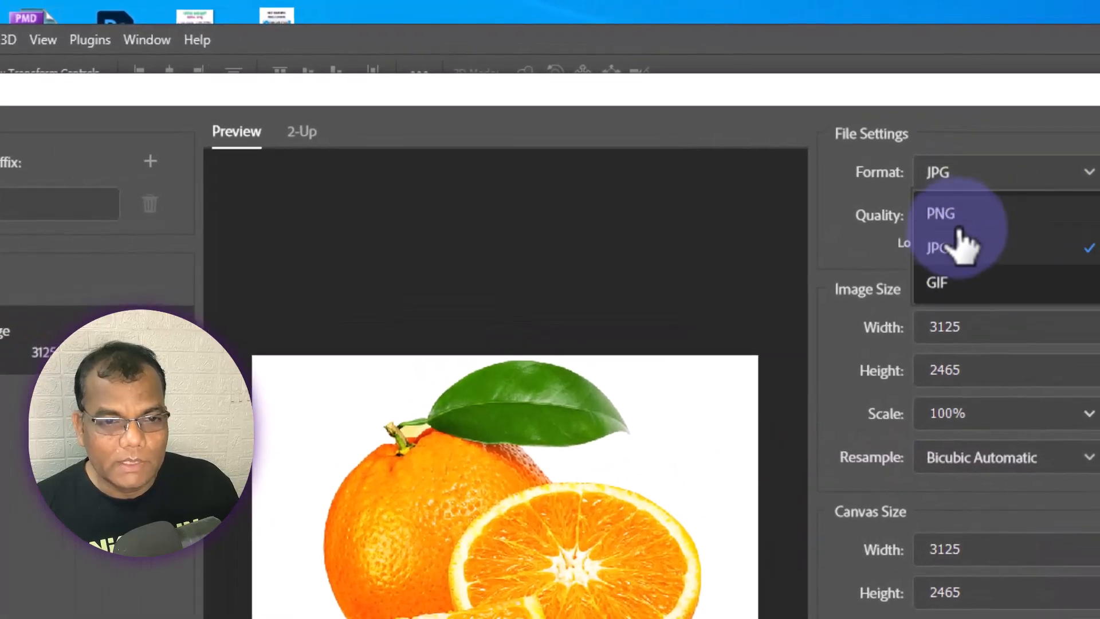
{"action": "left_click", "coordinate": [982, 203]}
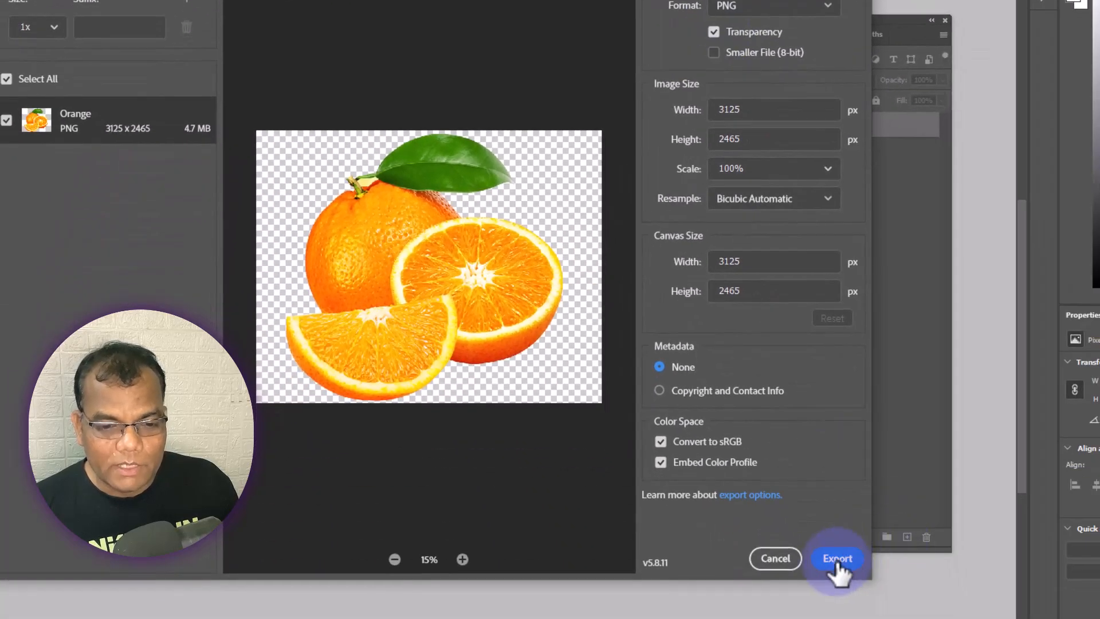
{"action": "left_click", "coordinate": [836, 556]}
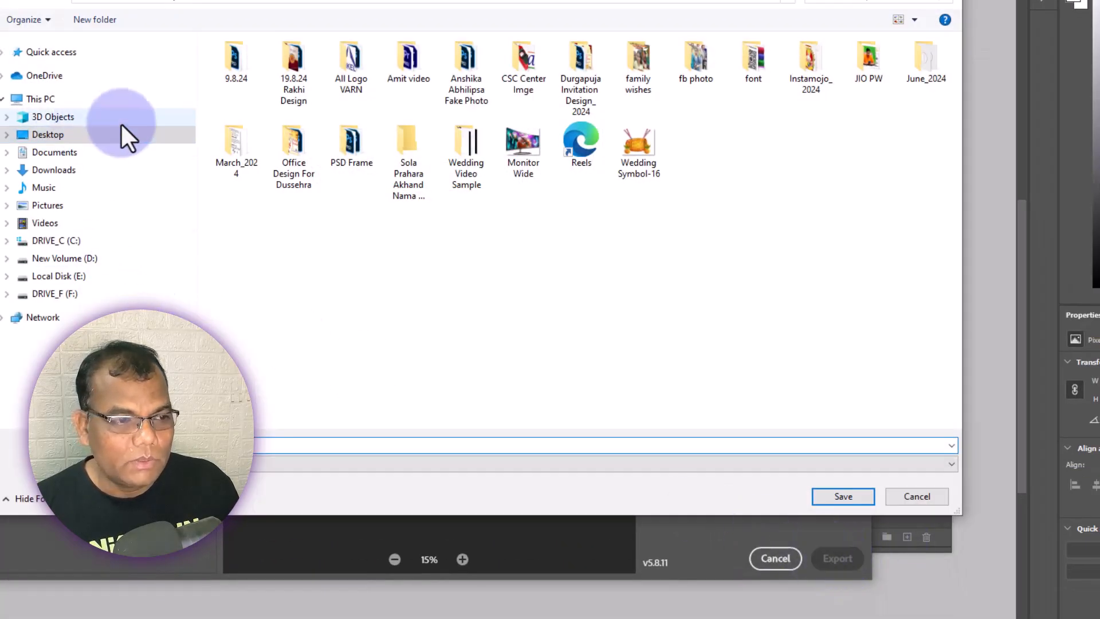
Step: Save the exported PNG to the Desktop under the name "Orange png" and check the file on the desktop
{"action": "left_click", "coordinate": [83, 136]}
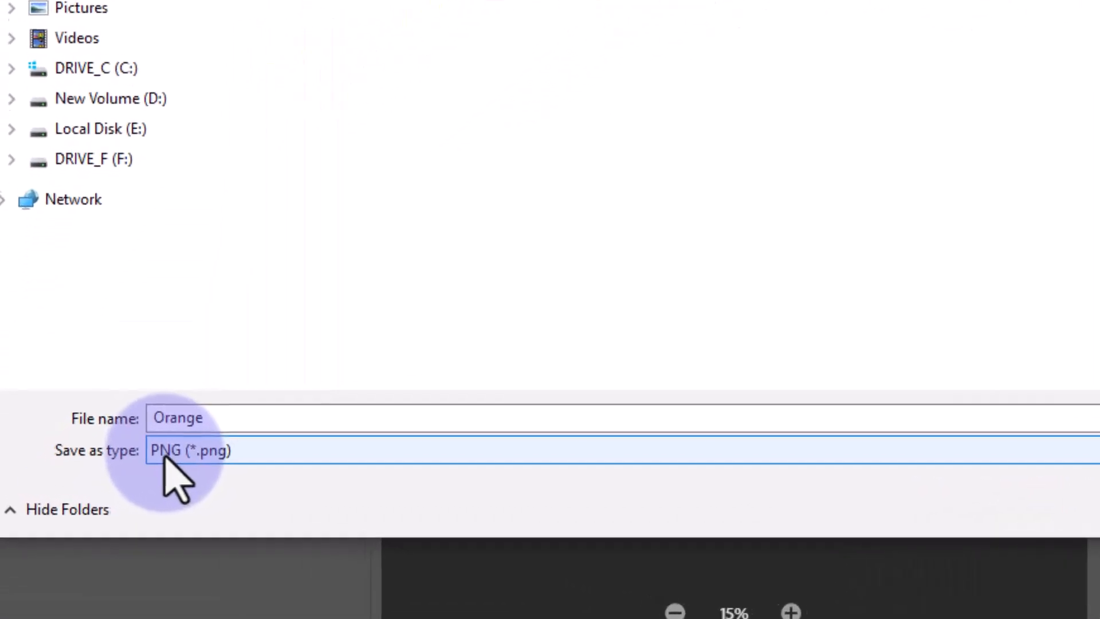
{"action": "left_click", "coordinate": [226, 414]}
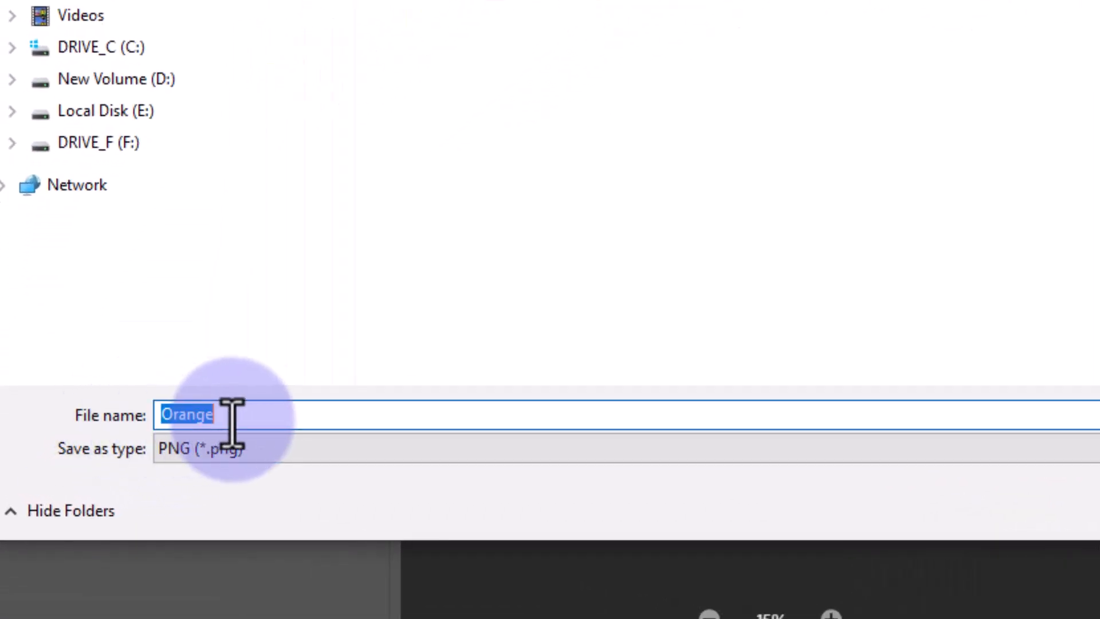
{"action": "left_click", "coordinate": [296, 414]}
{"action": "type", "text": "pn"}
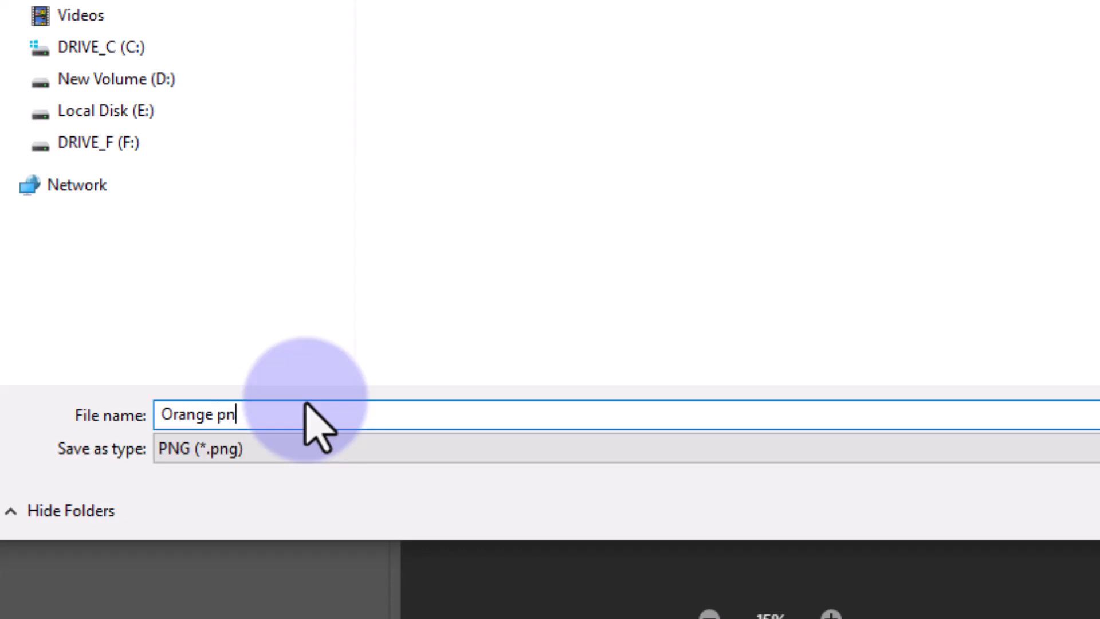
{"action": "type", "text": "g"}
{"action": "left_click", "coordinate": [766, 474]}
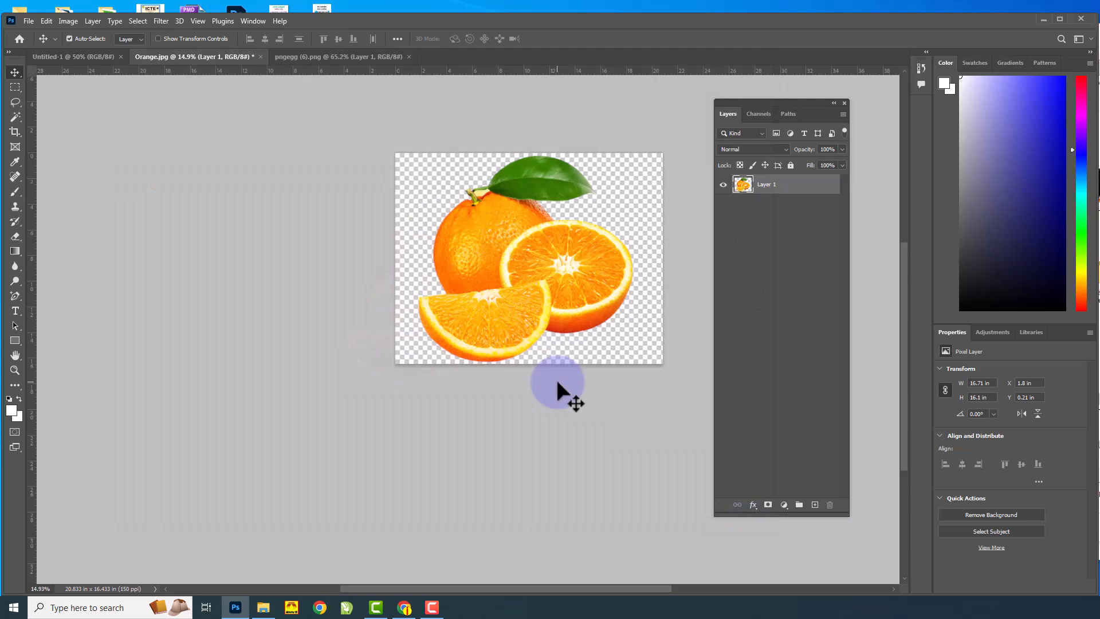
{"action": "key", "text": "super+d"}
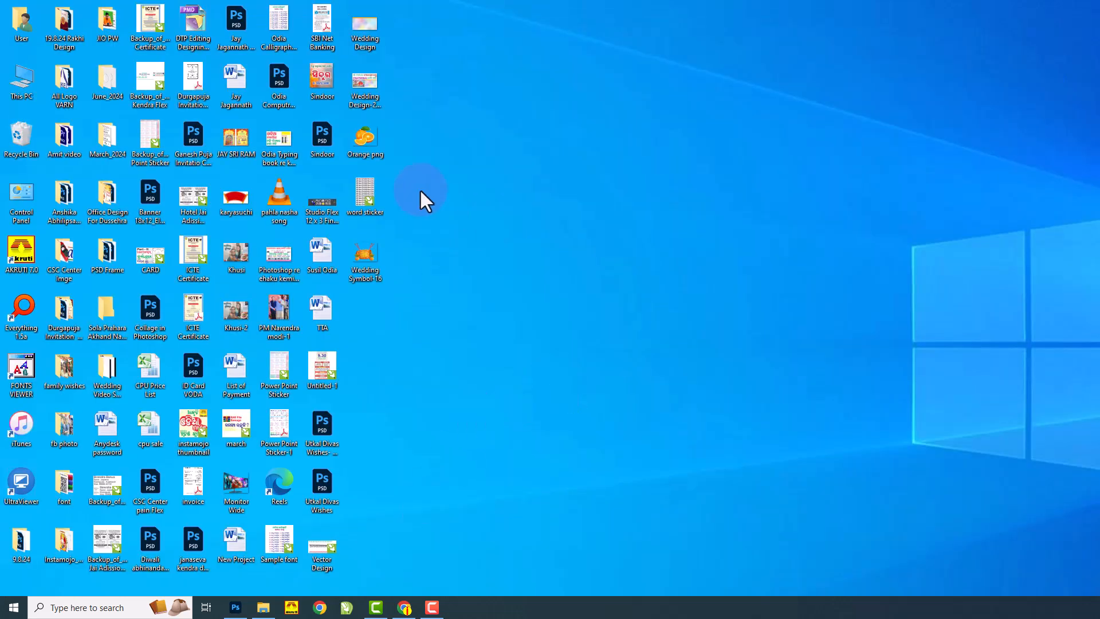
{"action": "mouse_move", "coordinate": [366, 139]}
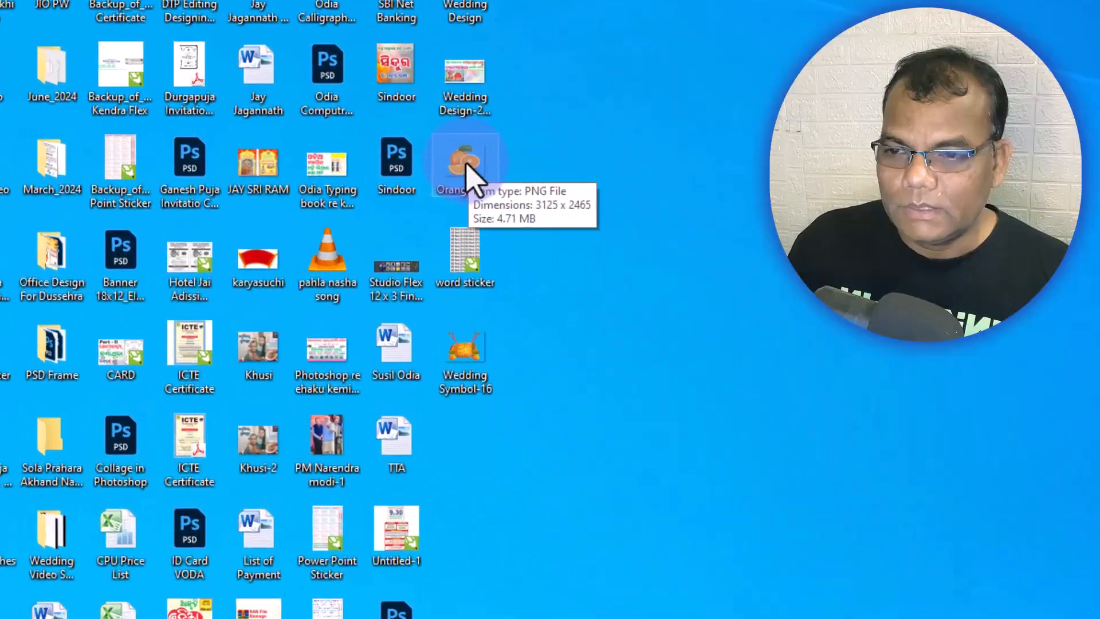